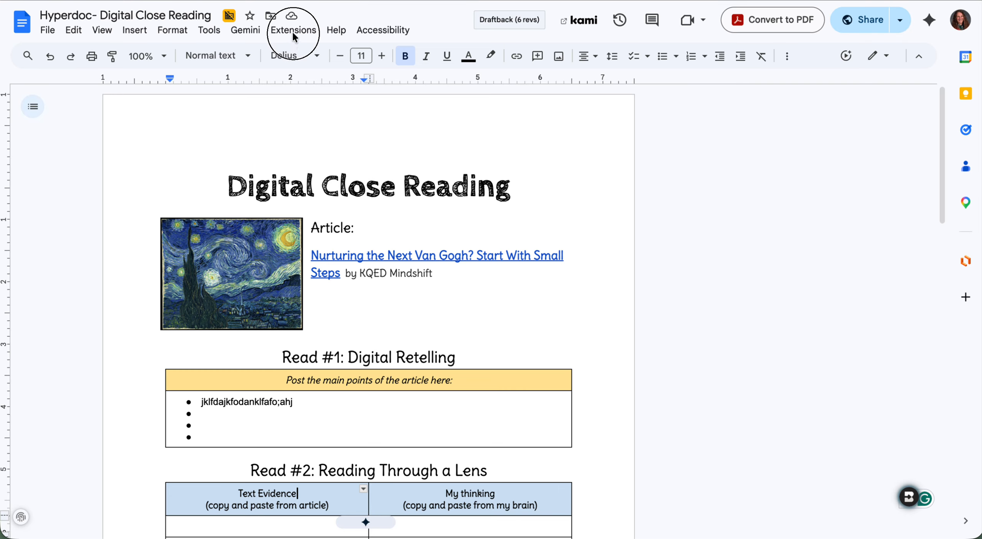
Step: Launch the Grackle Docs accessibility checker on the Digital Close Reading document
click(293, 32)
mouse_move(313, 135)
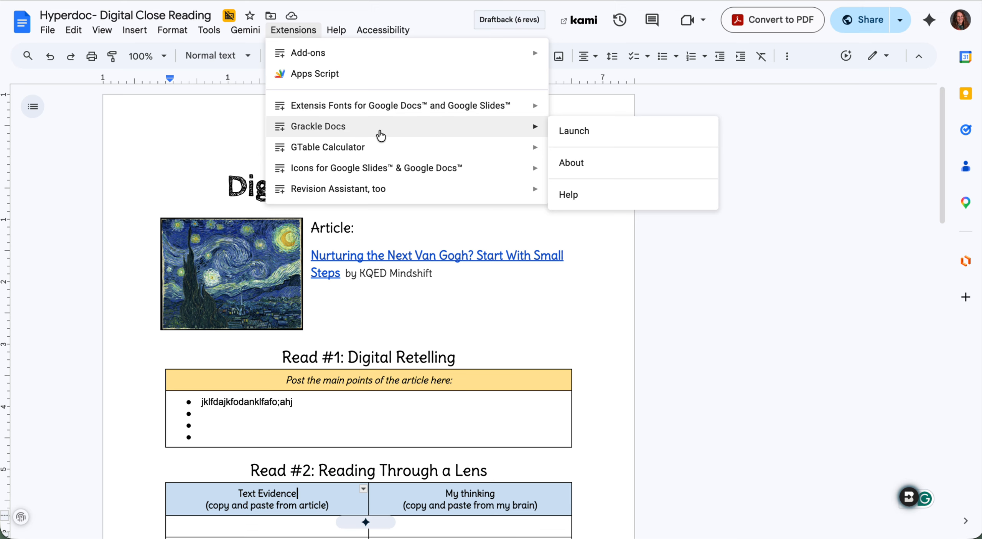
click(567, 131)
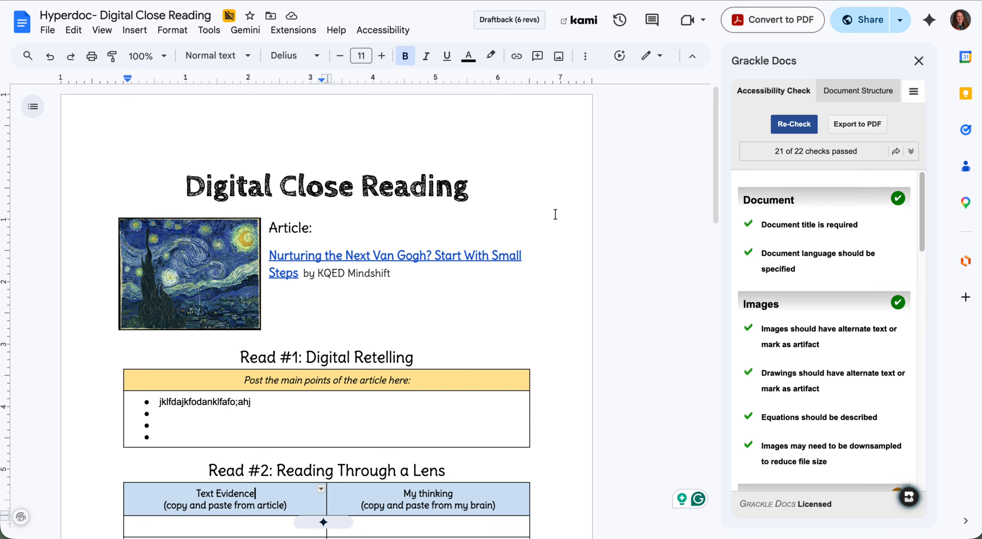
Step: Review the accessibility check results for the document, images, headings, tables, landmarks and contents
scroll(788, 309, down, 3)
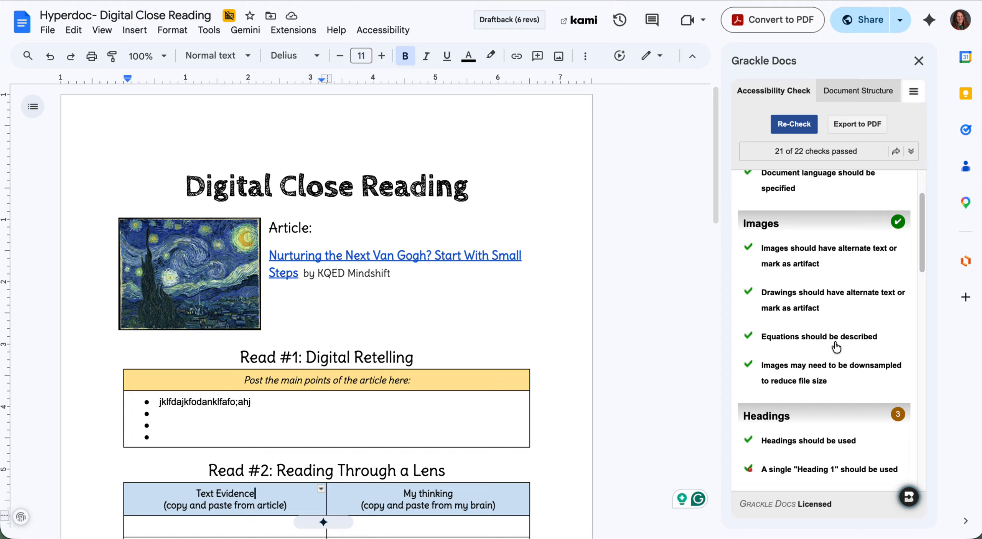
scroll(836, 346, down, 4)
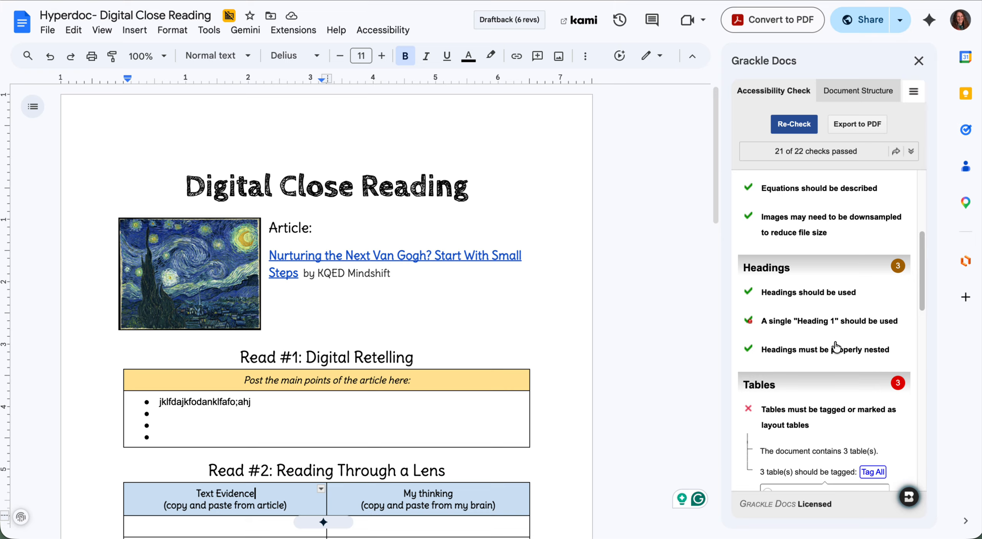
scroll(836, 347, down, 3)
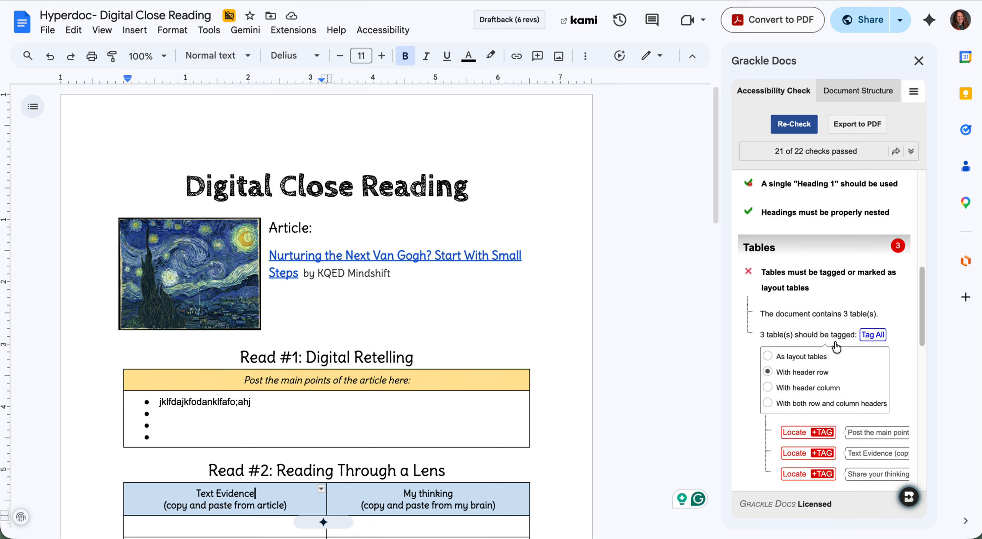
scroll(836, 345, down, 10)
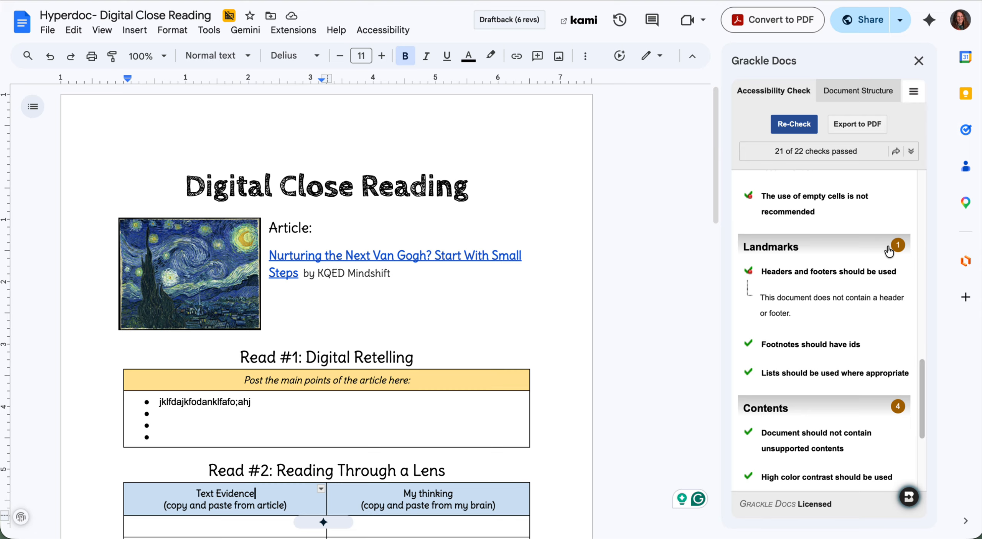
scroll(889, 251, down, 5)
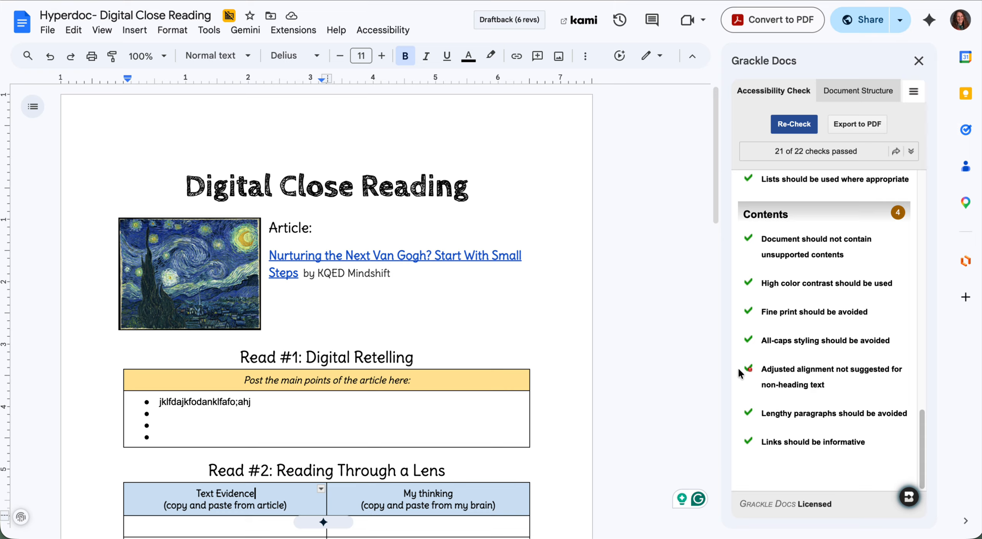
mouse_move(749, 372)
scroll(785, 370, up, 15)
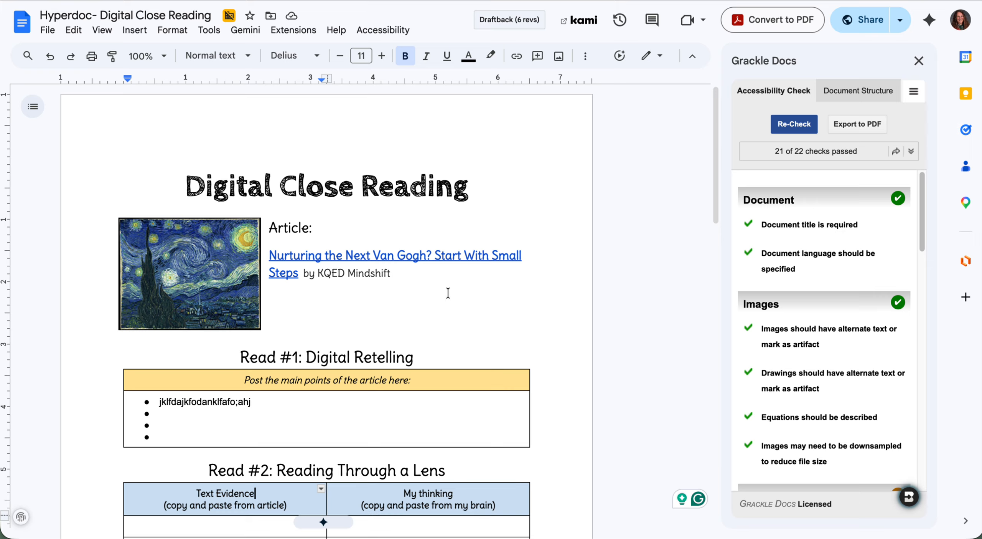
Step: Replace the painting image's alt text with "Starry Night painting by Vincent Van Gogh" and close the image options
click(168, 240)
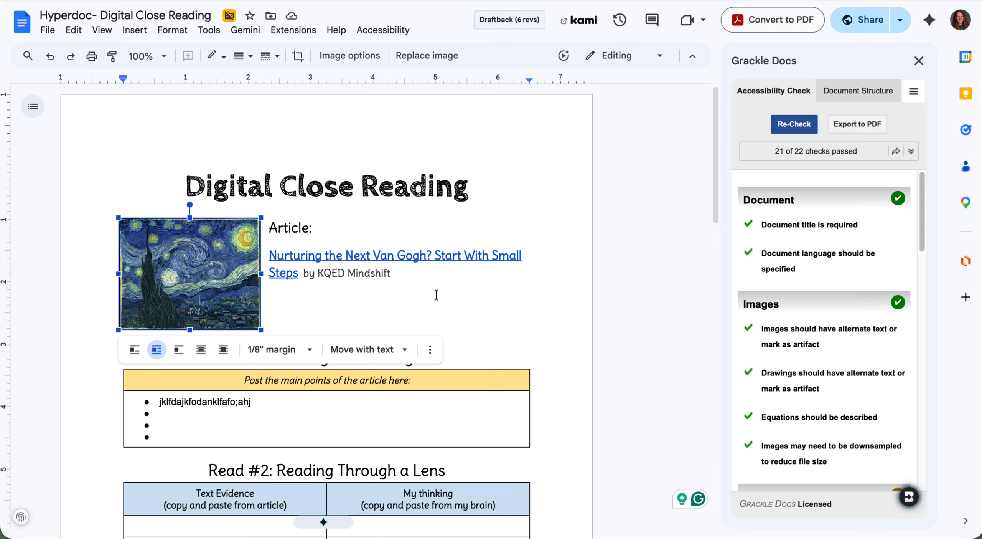
click(430, 351)
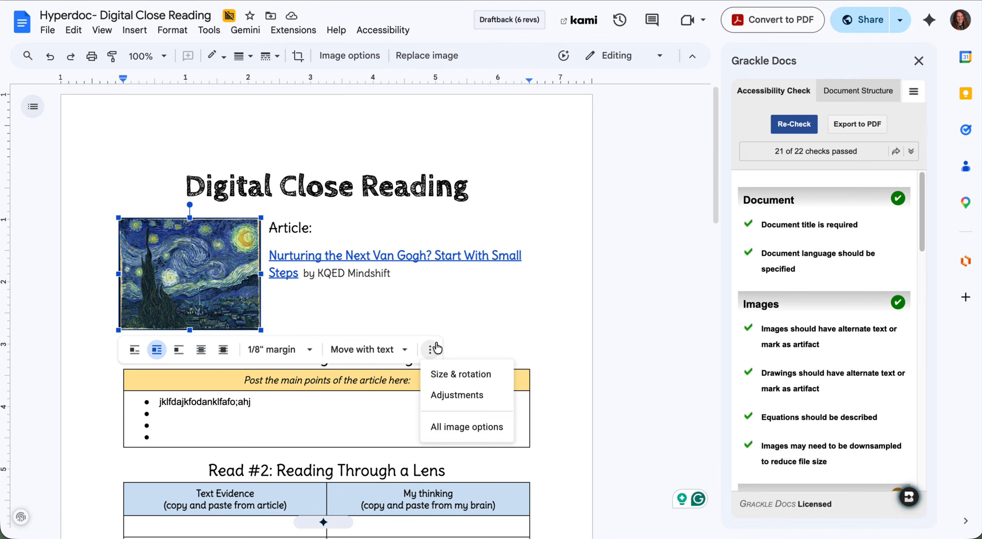
click(449, 426)
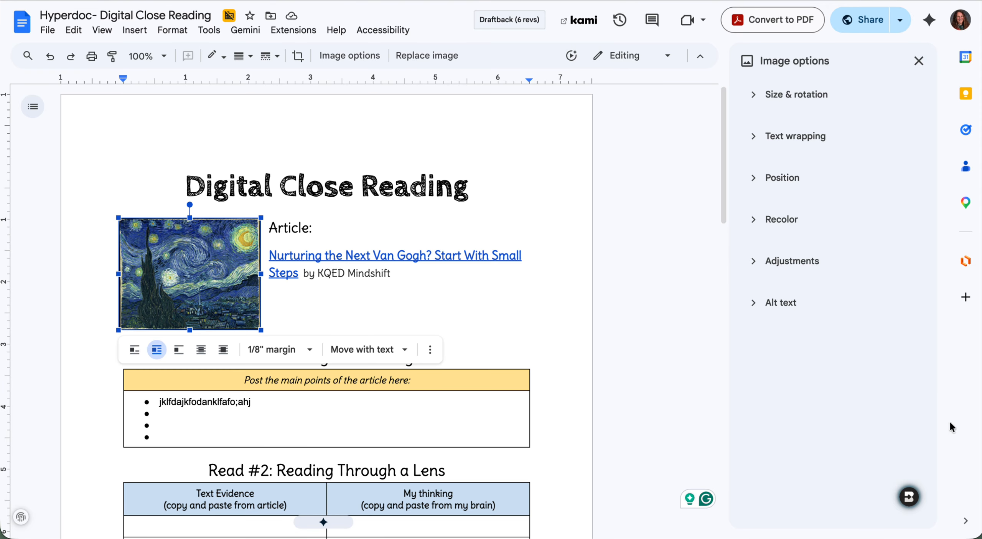
click(755, 305)
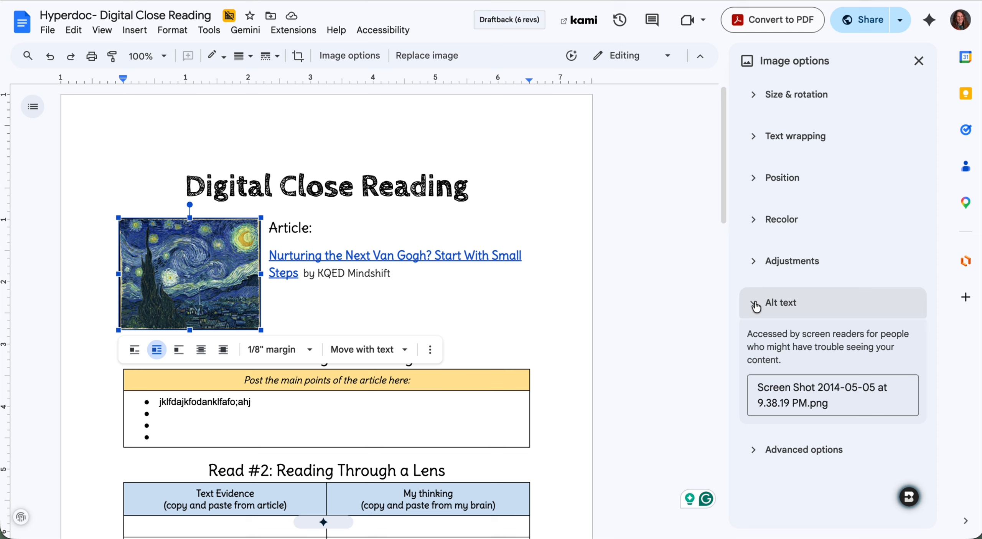
click(835, 405)
drag(836, 405, 741, 383)
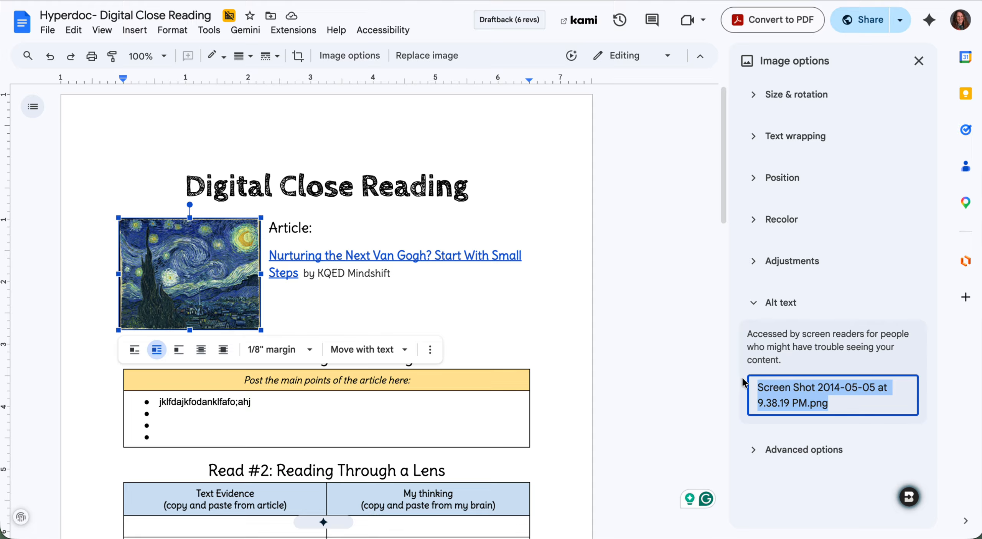
text(St)
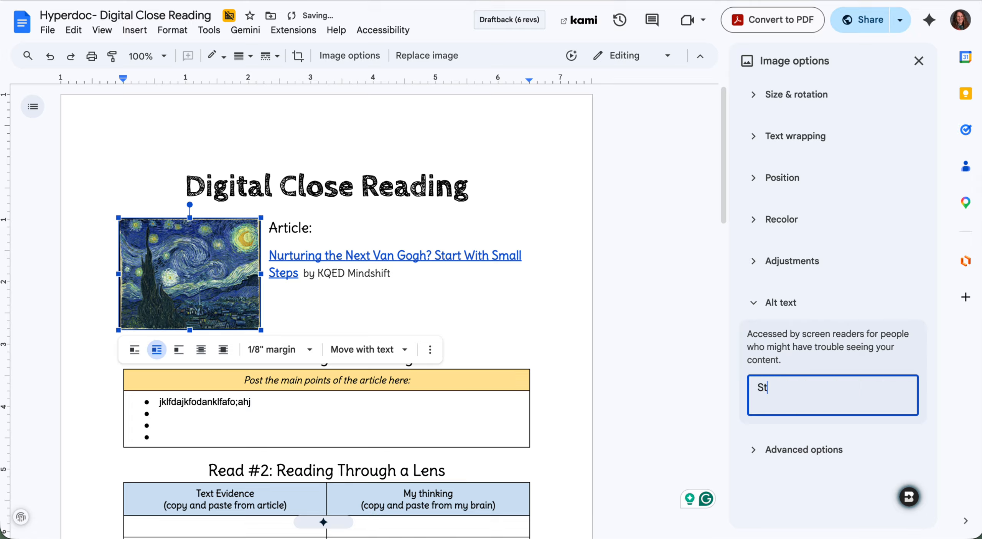
text(arry Night painting b)
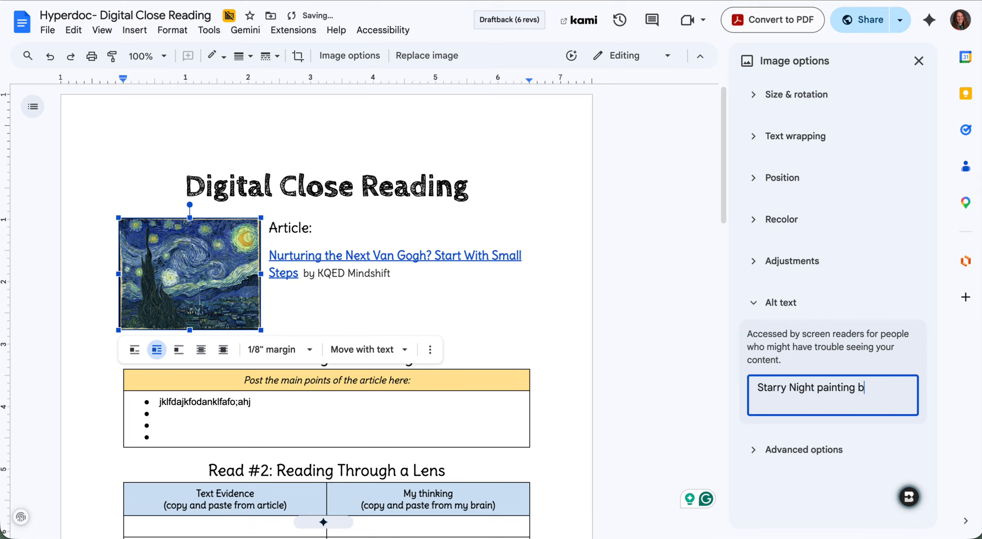
text(y Vincent Van Gogh)
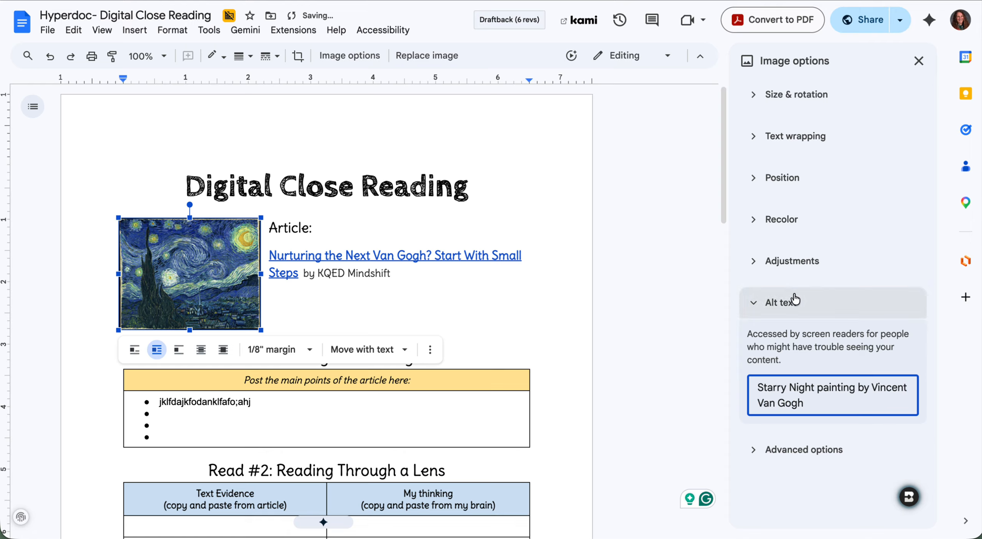
click(754, 303)
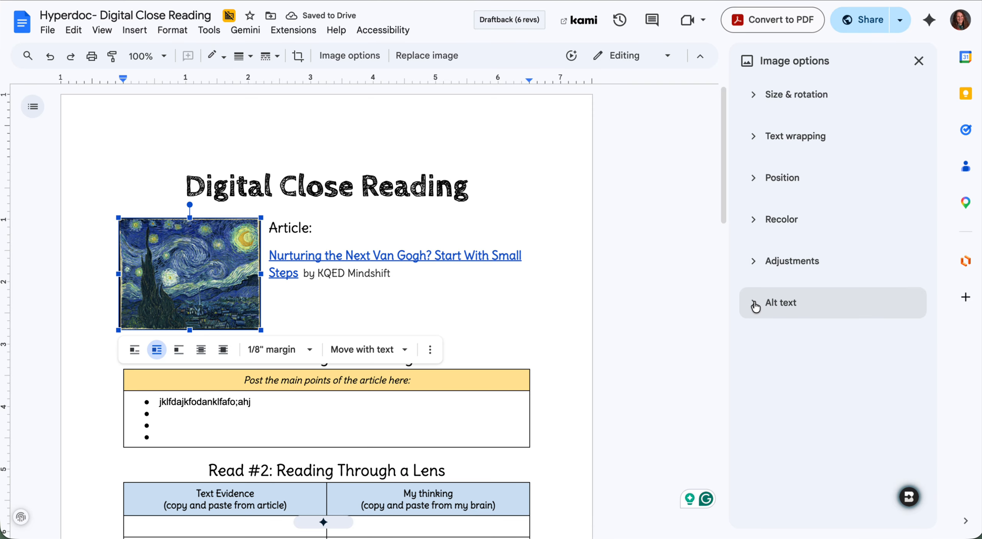
click(919, 61)
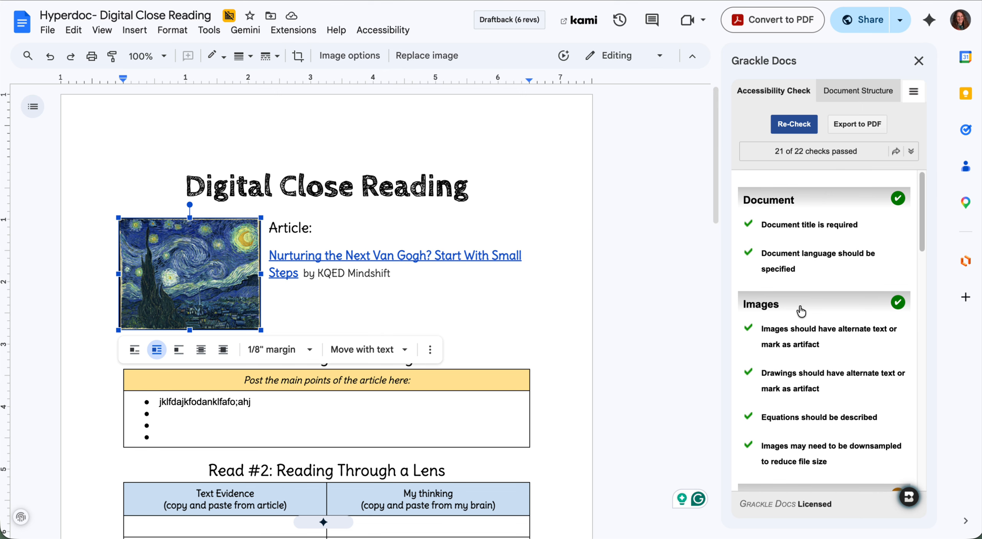
Step: Locate the Read #1 table from the Tables check and tag it as used for layout only
scroll(820, 344, down, 7)
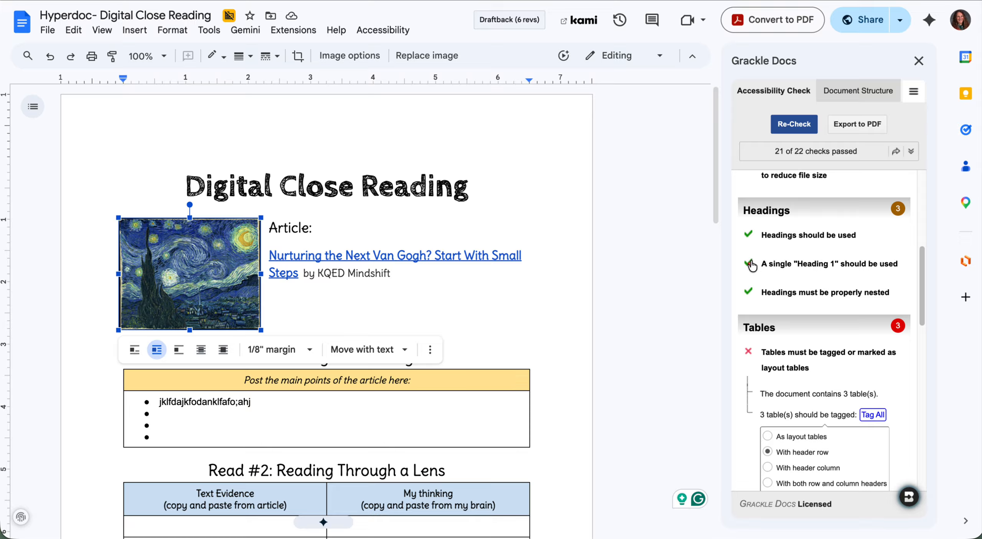
mouse_move(751, 265)
scroll(805, 269, down, 3)
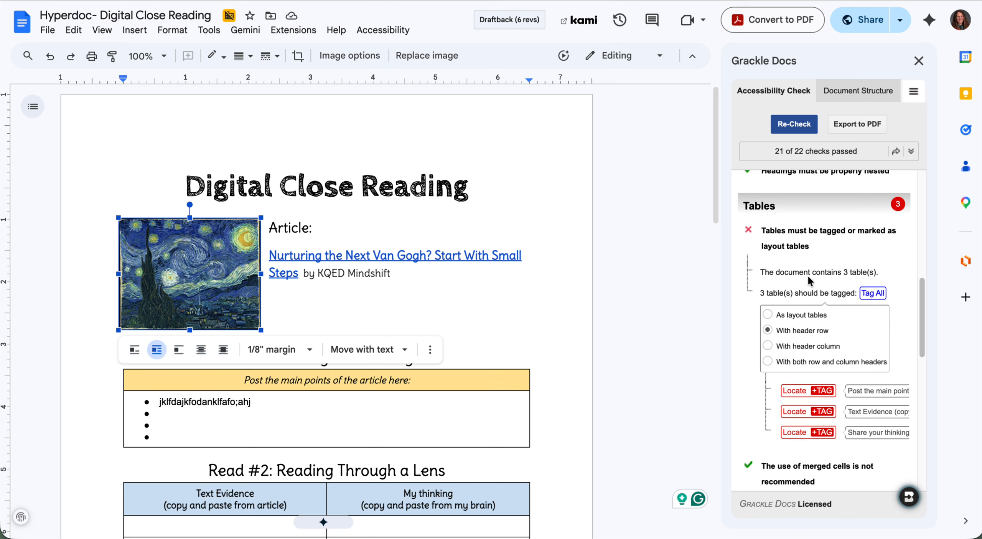
click(433, 381)
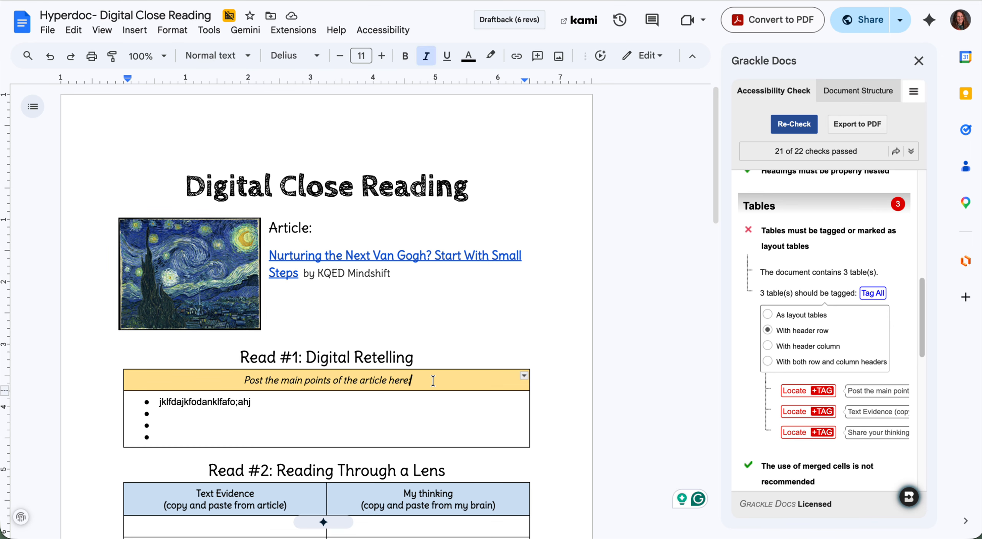
click(799, 390)
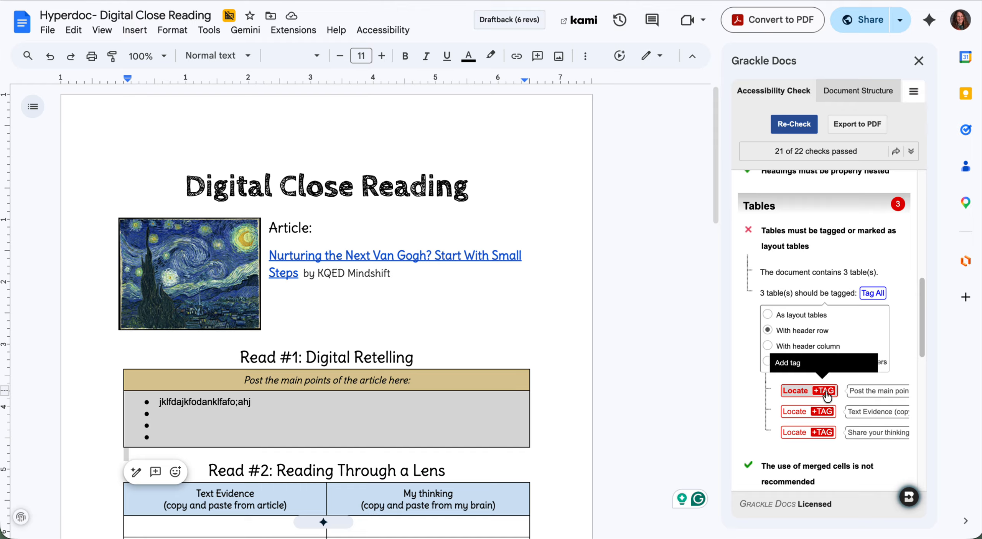
click(825, 391)
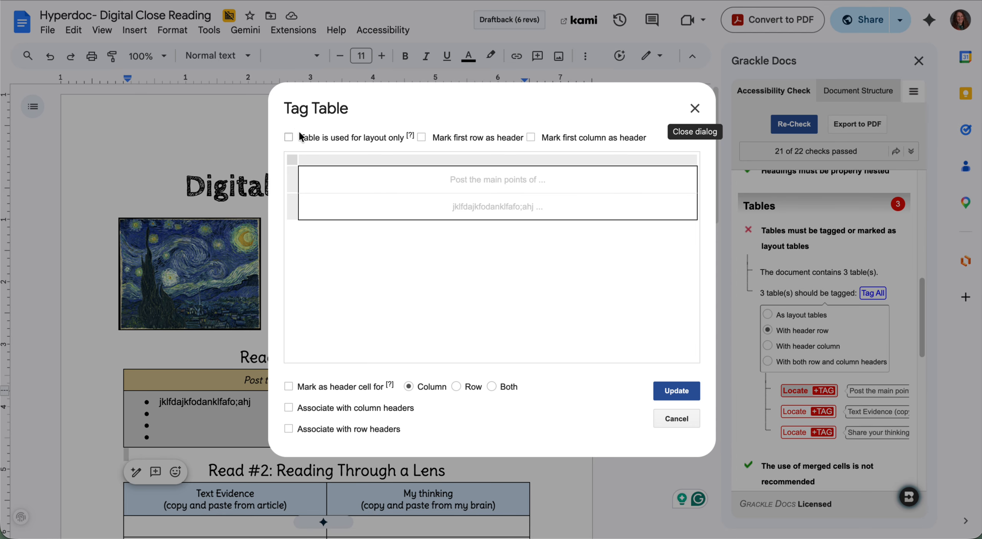
click(288, 137)
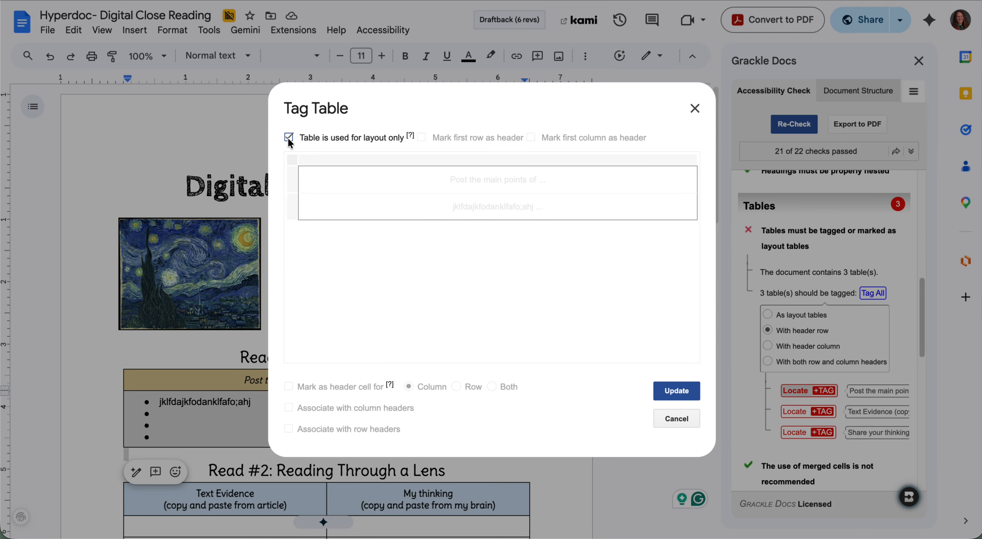
click(689, 392)
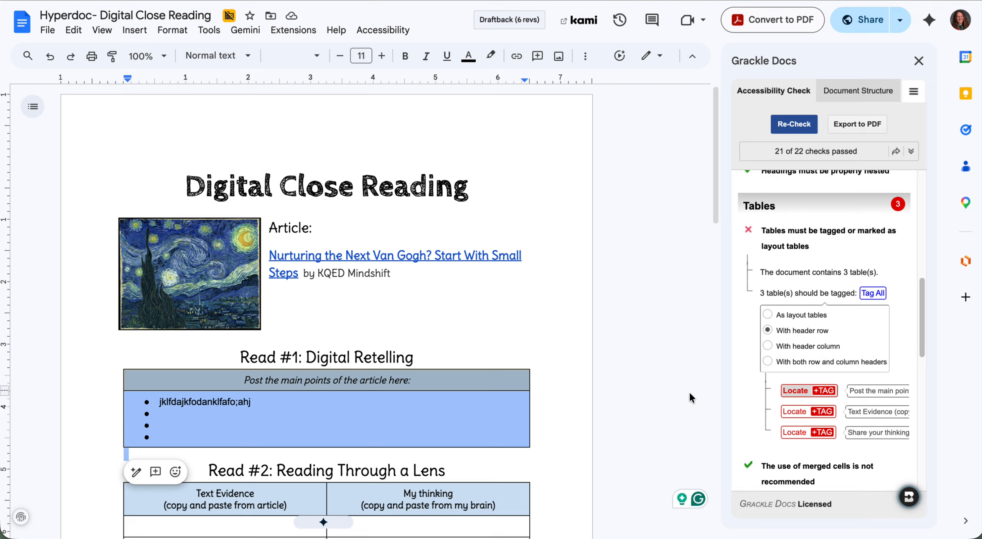
Step: Locate the Read #2 Text Evidence table and tag its first row as the header
scroll(500, 361, down, 4)
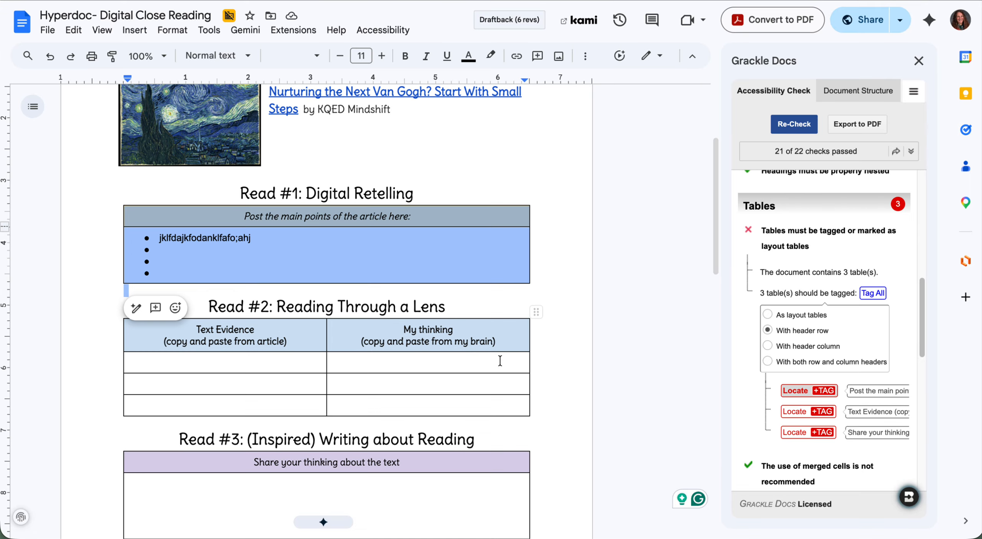
click(794, 413)
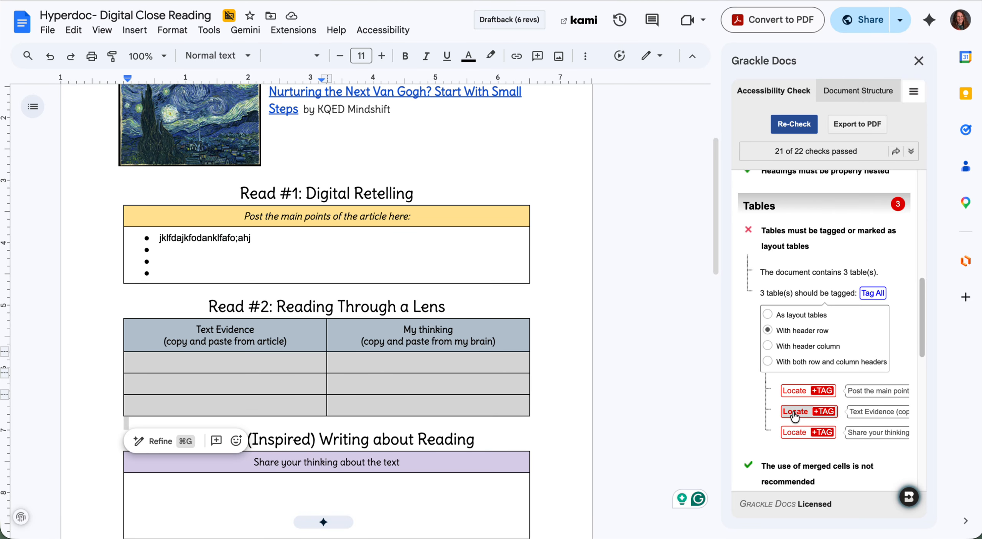
click(830, 413)
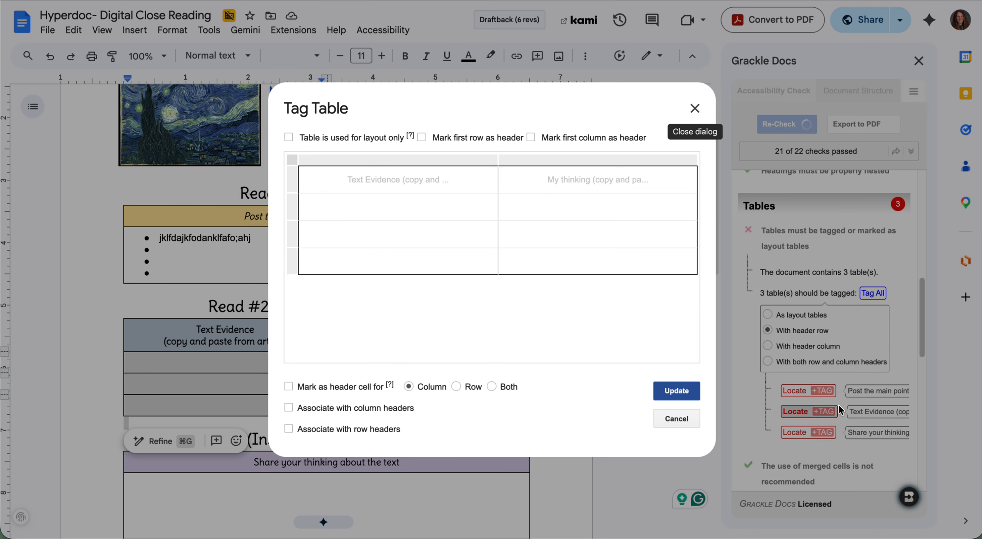
click(460, 154)
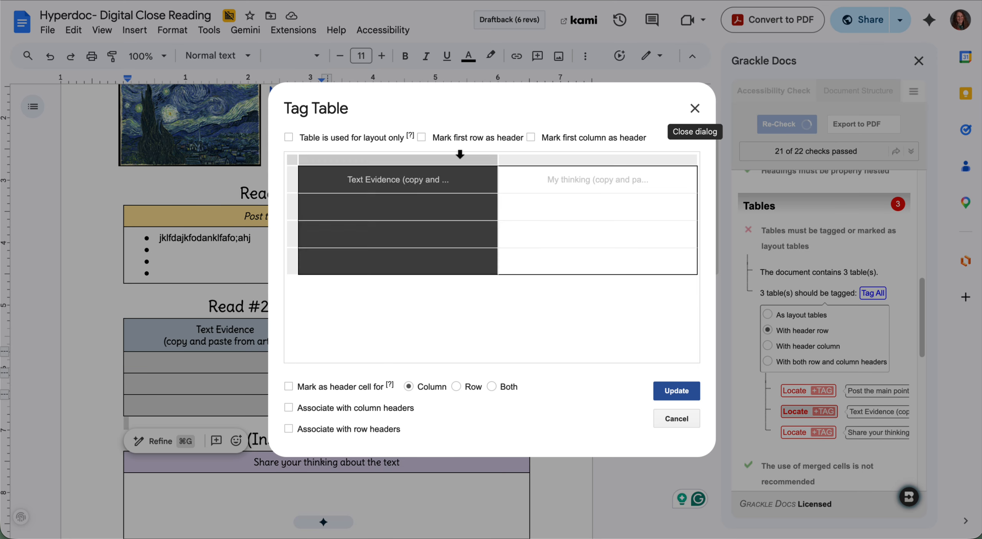
click(421, 136)
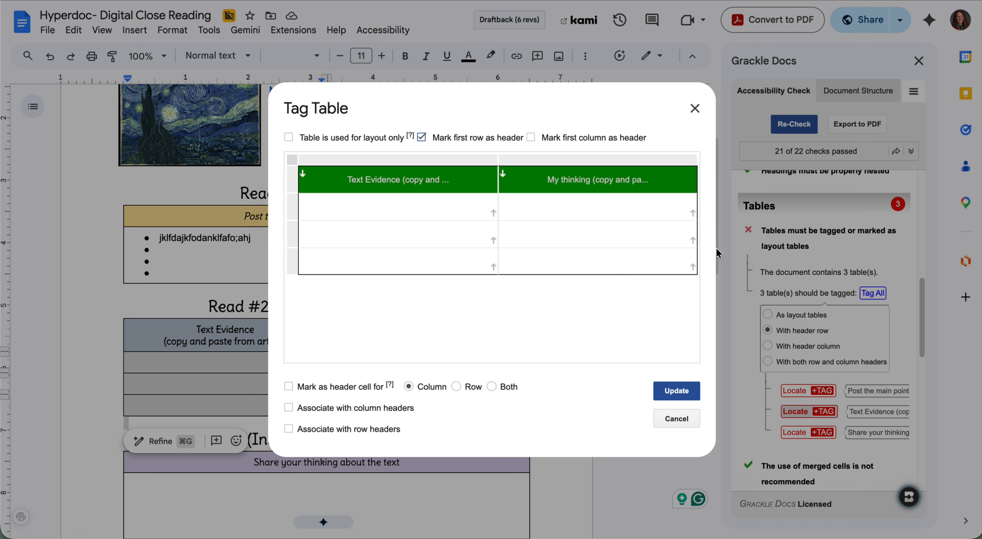
click(678, 391)
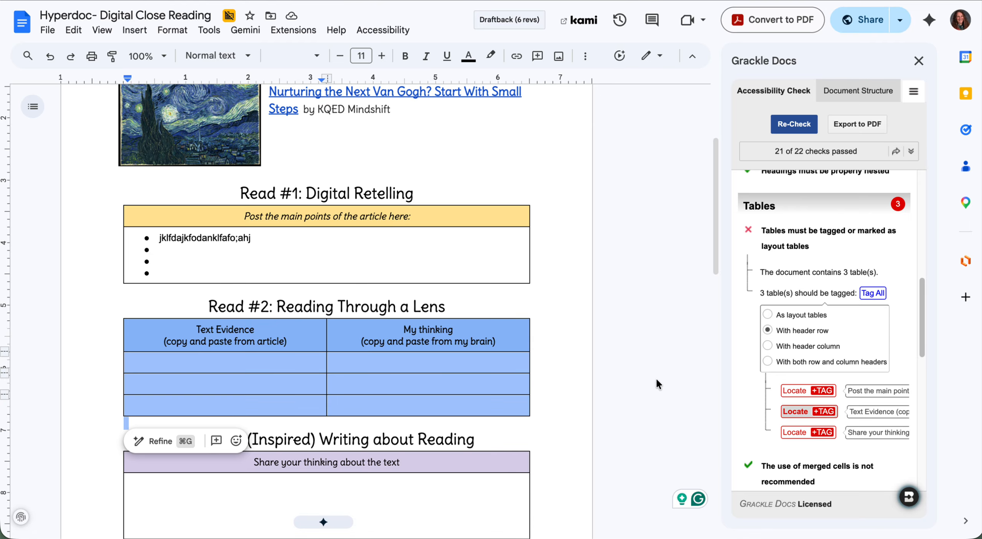
Step: Locate the Read #3 "Share your thinking about the text" table and tag it as used for layout only
click(796, 432)
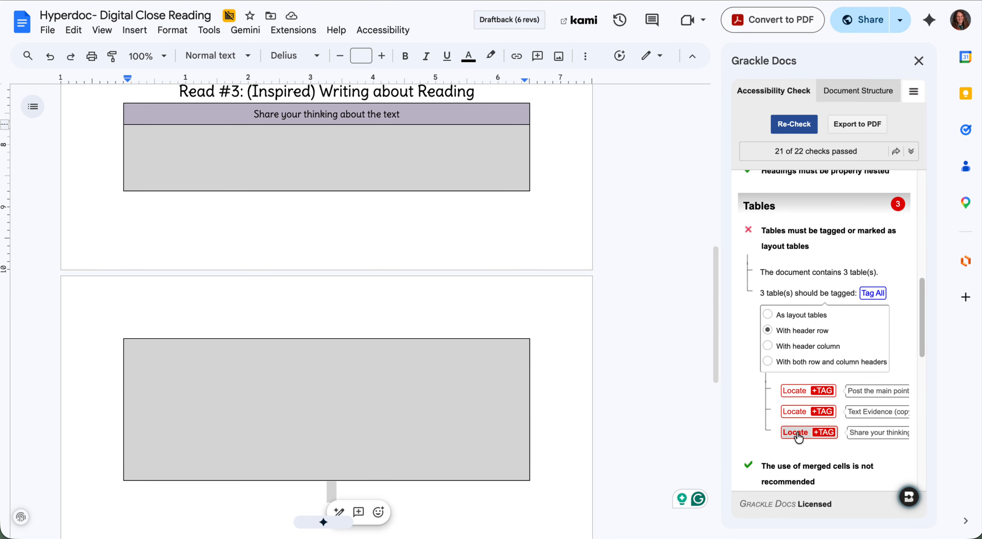
click(824, 433)
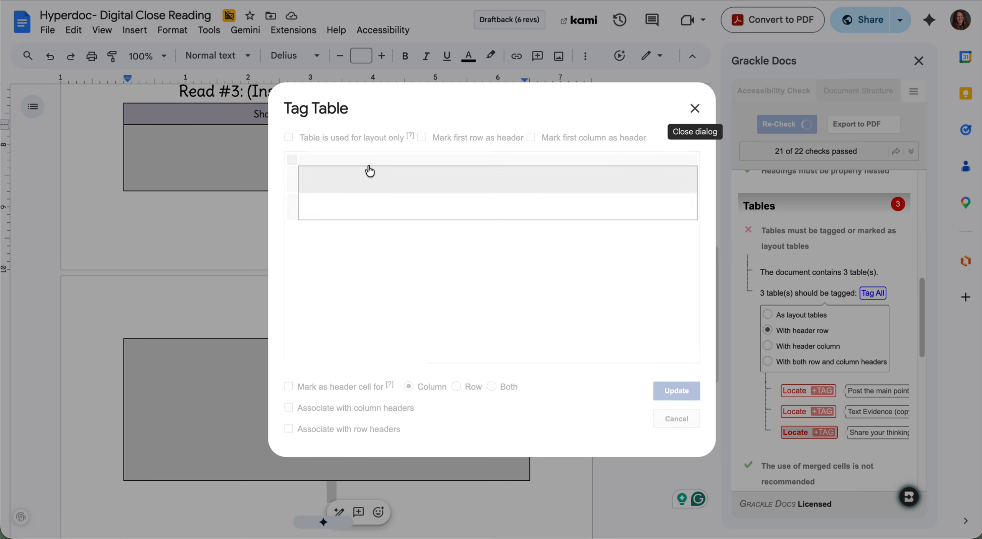
click(289, 138)
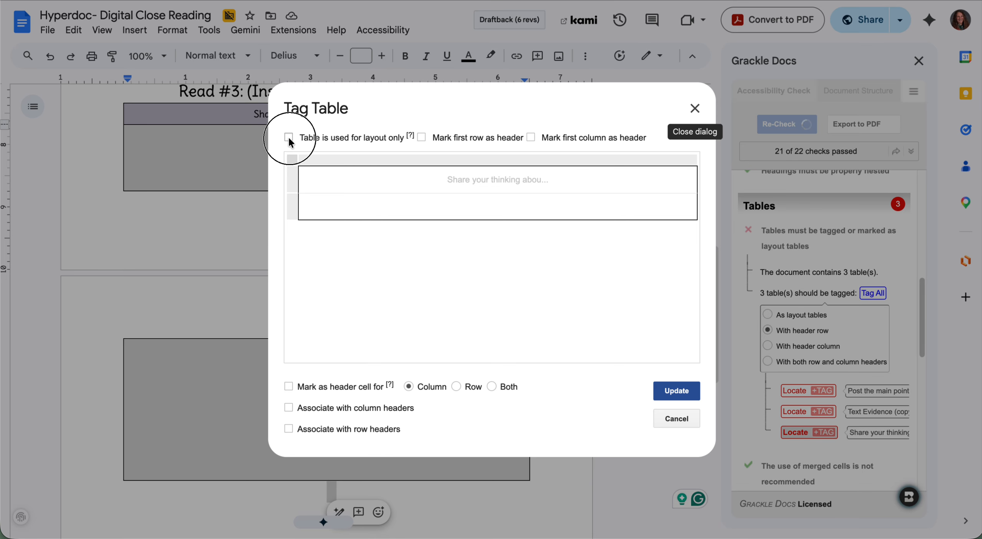
click(677, 391)
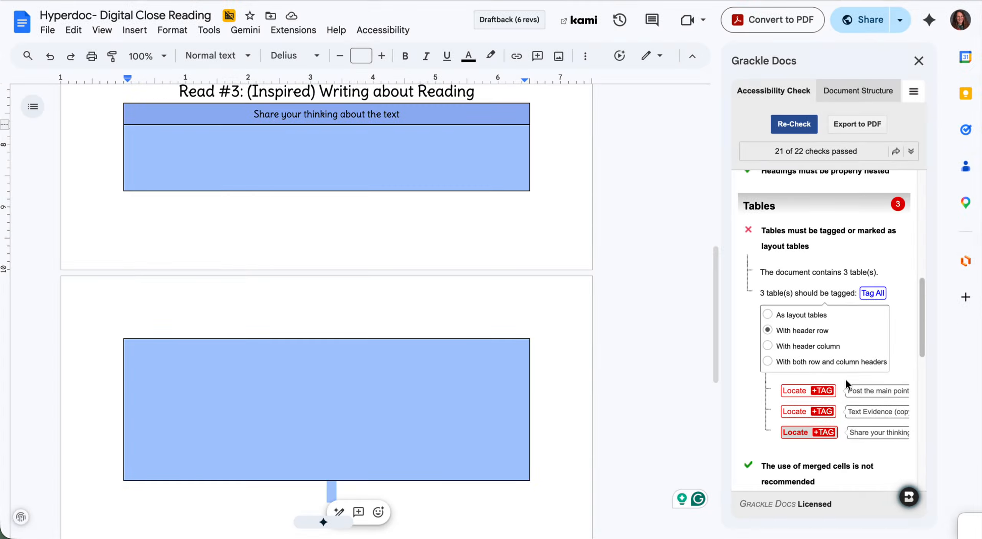
Step: Review the remaining Accessibility Check results for empty cells, landmarks and contents against the document's tables
scroll(845, 377, down, 5)
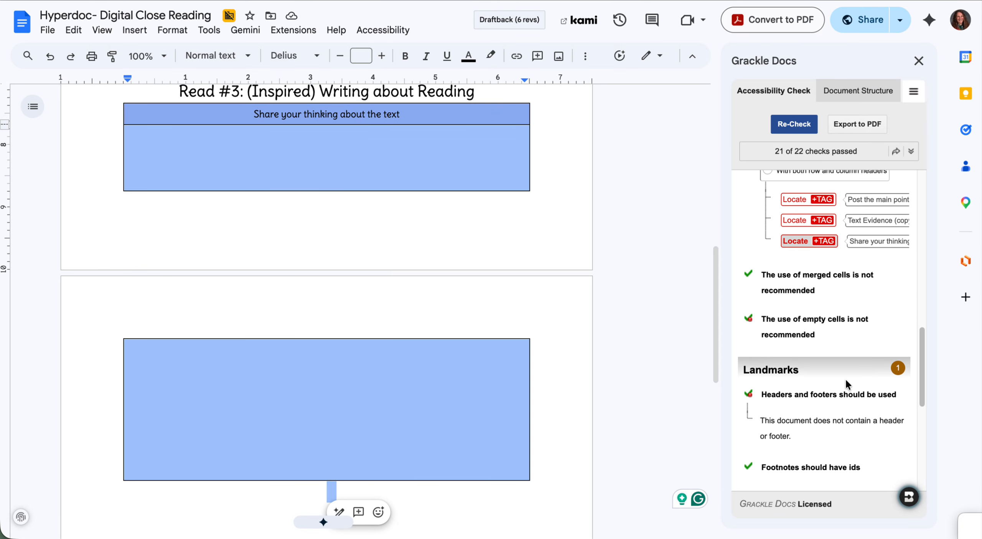
mouse_move(746, 318)
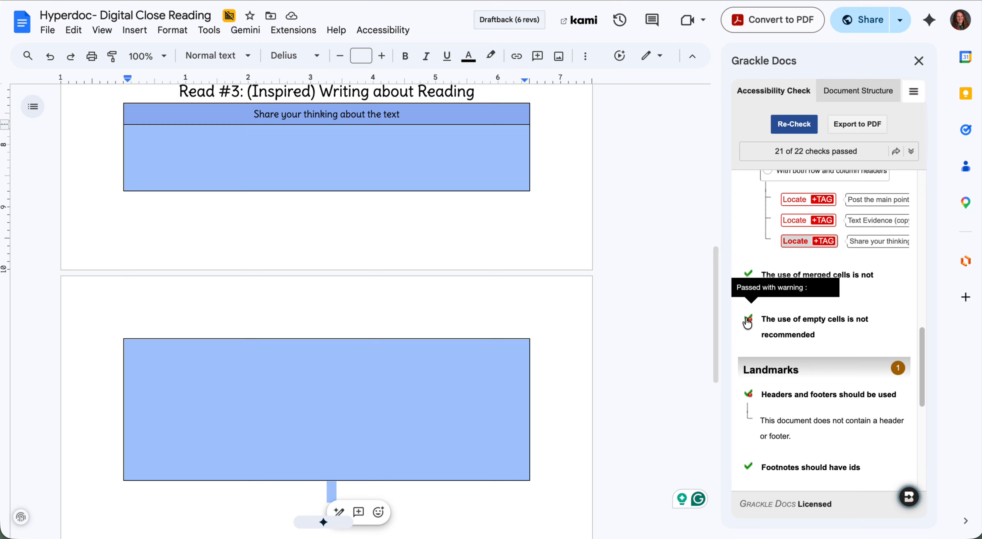
scroll(434, 289, up, 5)
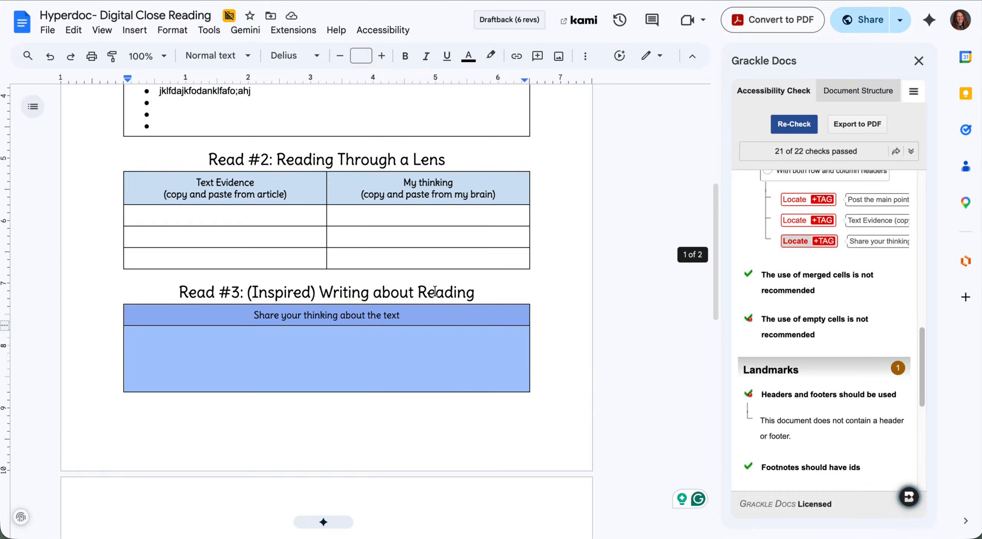
scroll(372, 292, down, 1)
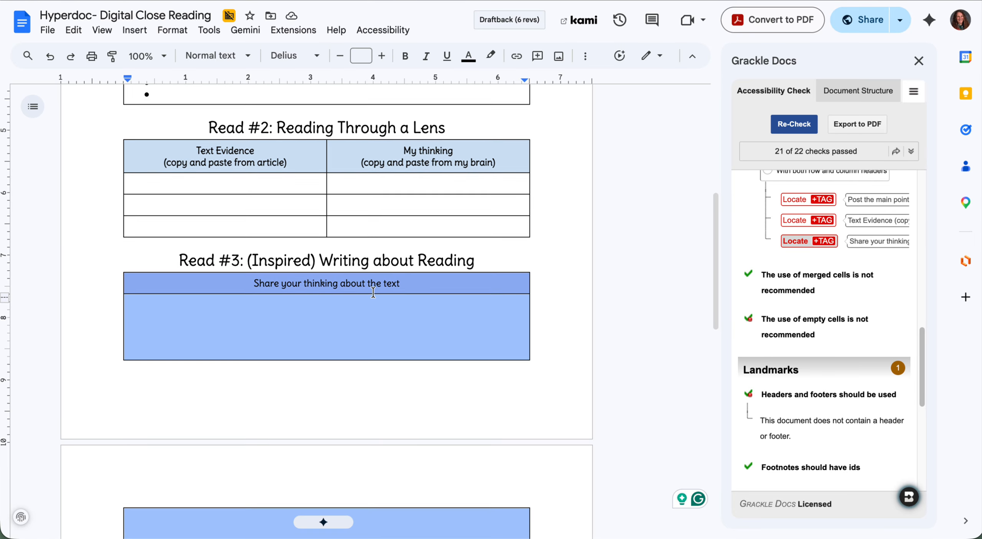
scroll(849, 392, down, 5)
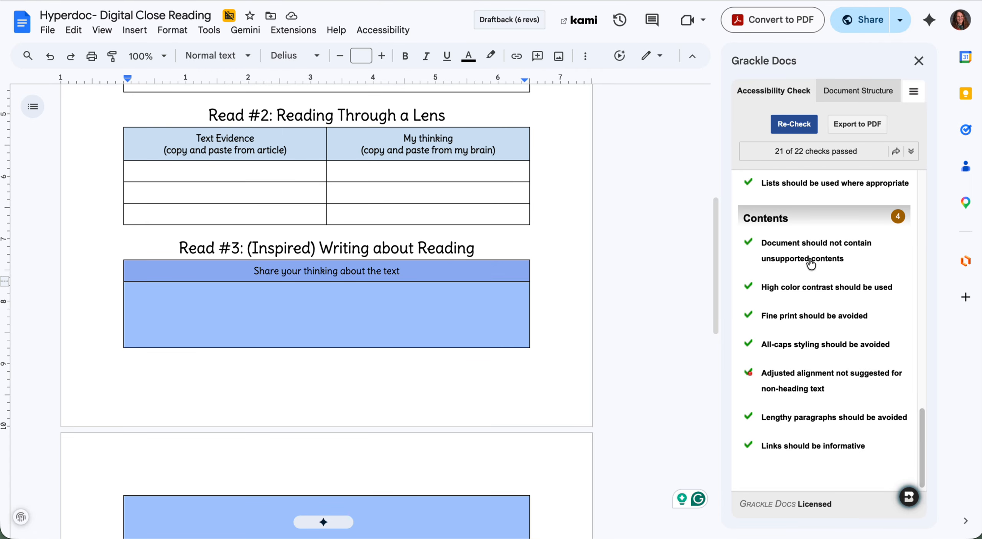
scroll(804, 409, down, 1)
scroll(804, 409, up, 1)
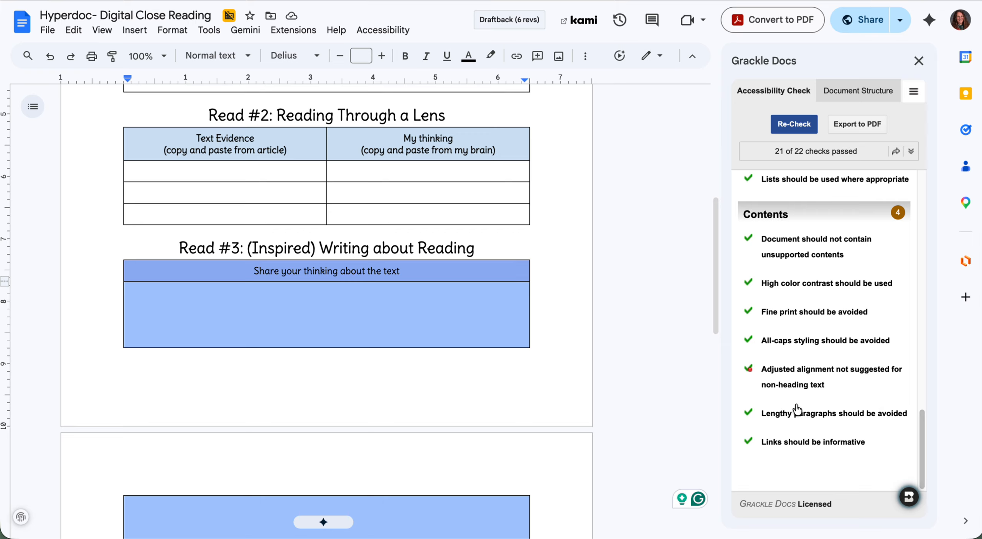
Step: Examine the document structure list and the document outline, and check the style of the "Digital Close Reading" title
click(841, 99)
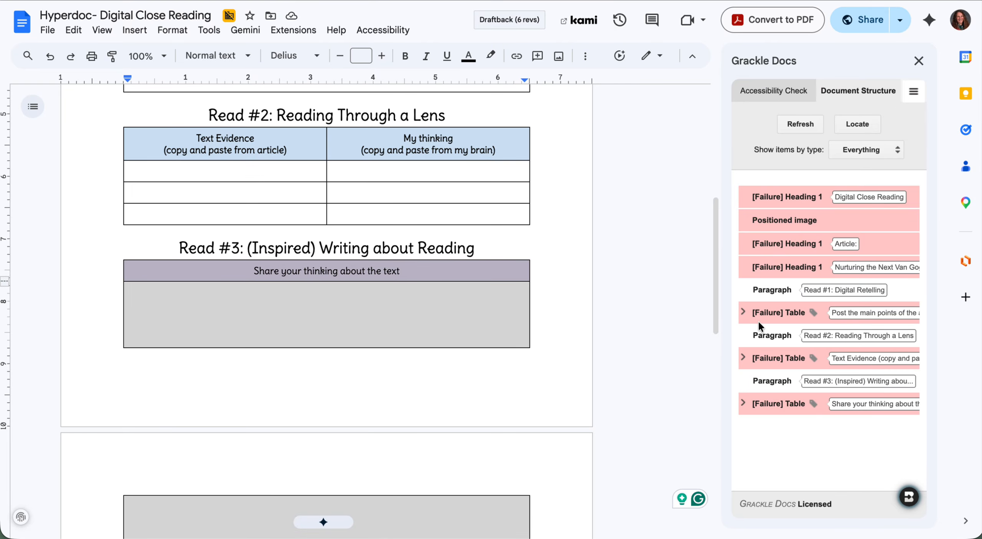
scroll(390, 219, up, 10)
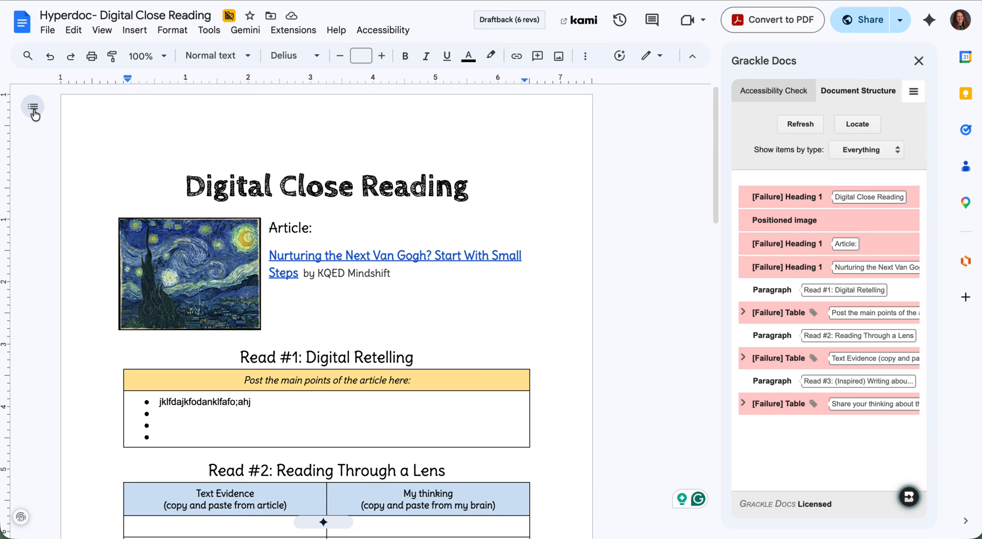
click(33, 114)
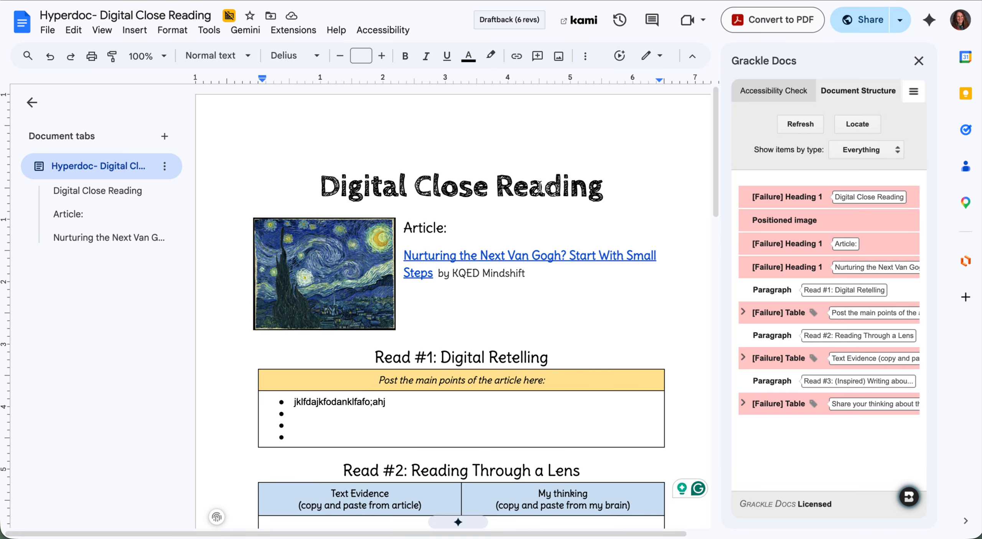
click(485, 186)
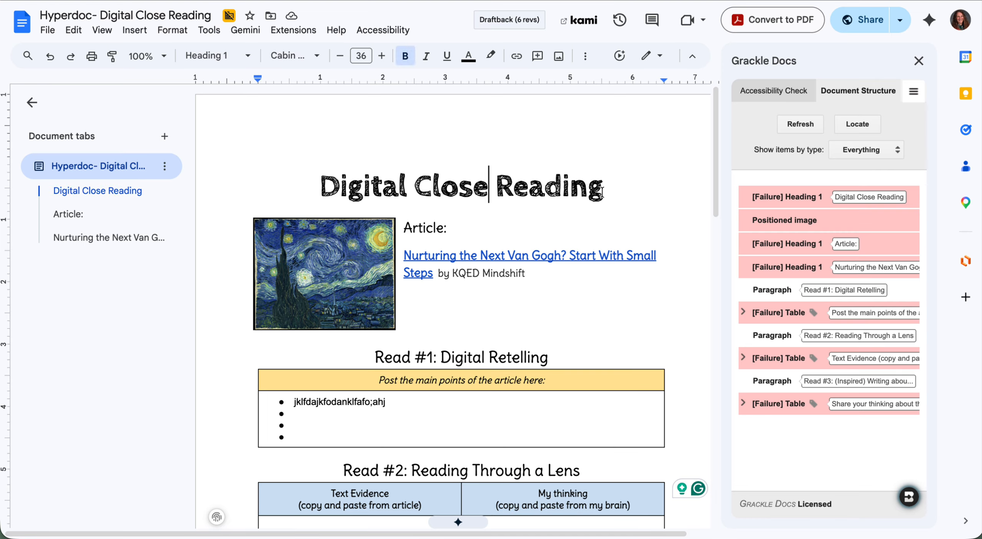
drag(605, 191, 304, 161)
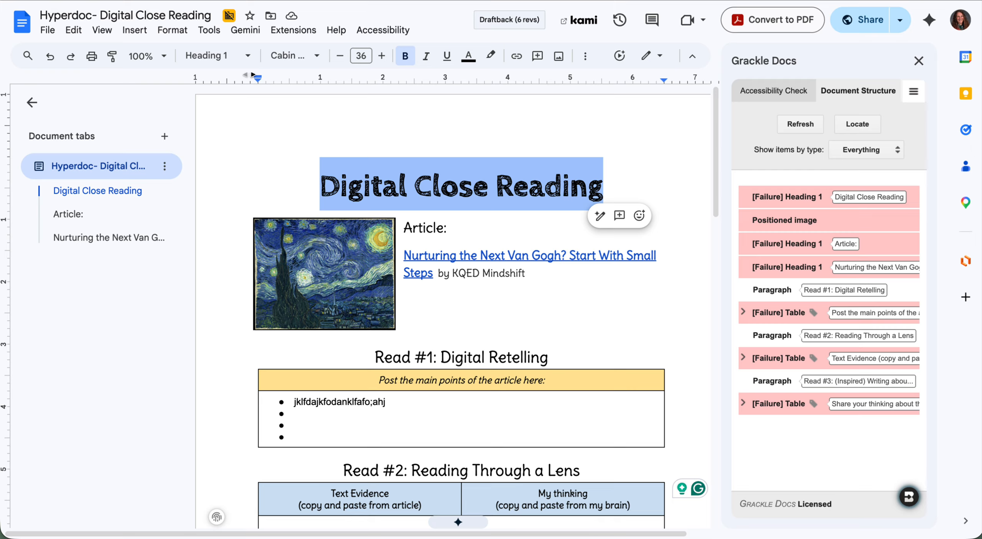
Step: Make the "Article:" line a Heading 2 by updating the Heading 2 style to match its current formatting
click(431, 222)
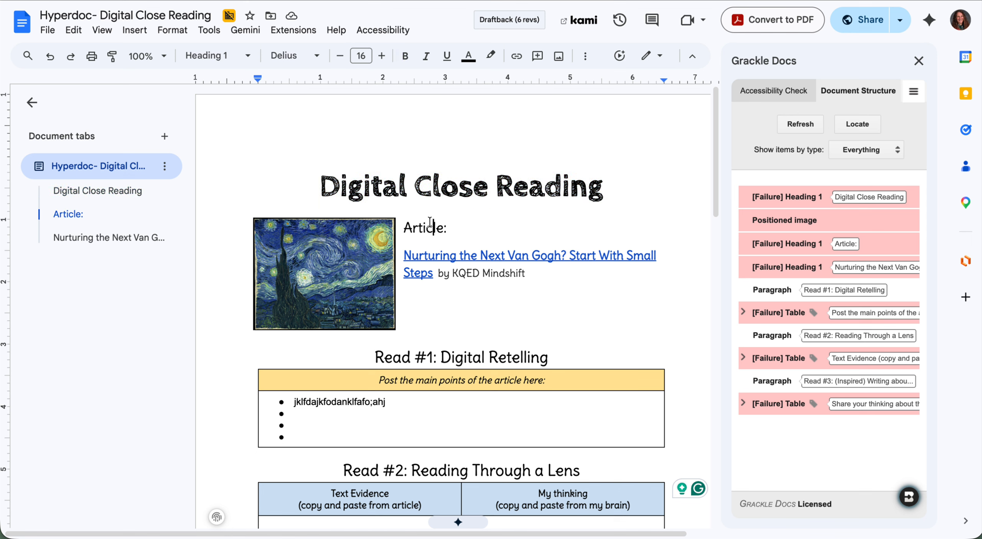
drag(453, 227, 403, 227)
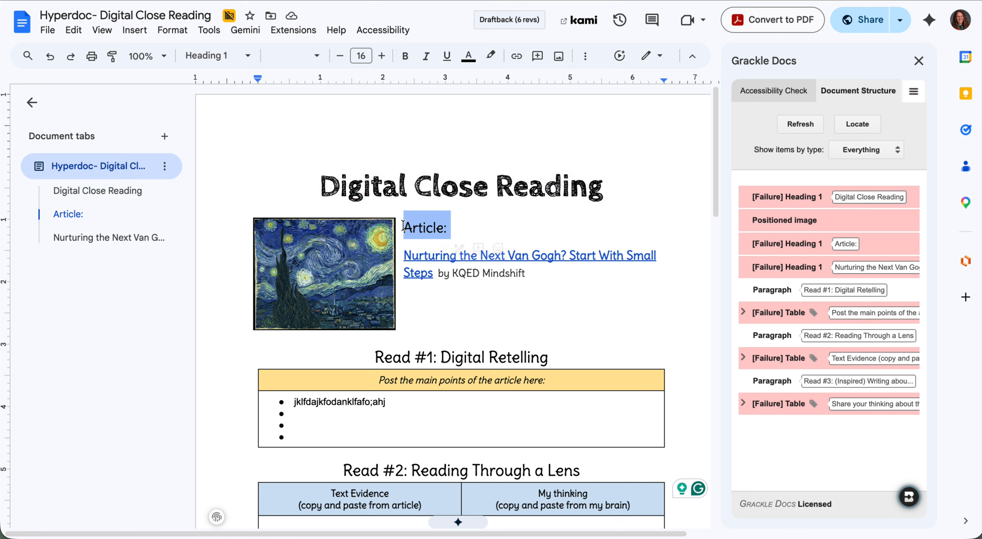
click(245, 56)
mouse_move(244, 277)
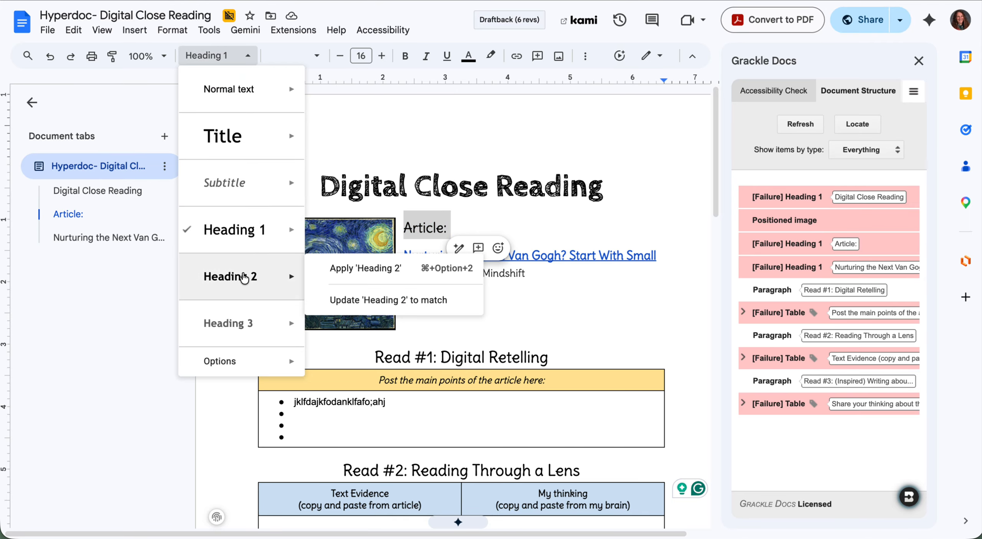
click(338, 299)
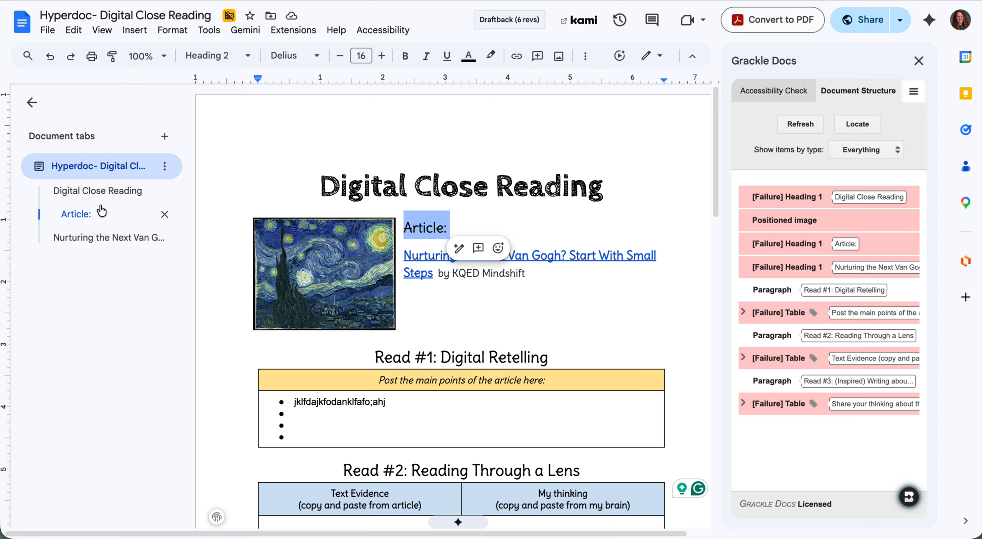
Step: Try to update the Normal text style to match the article title and "by KQED Mindshift" line
click(414, 261)
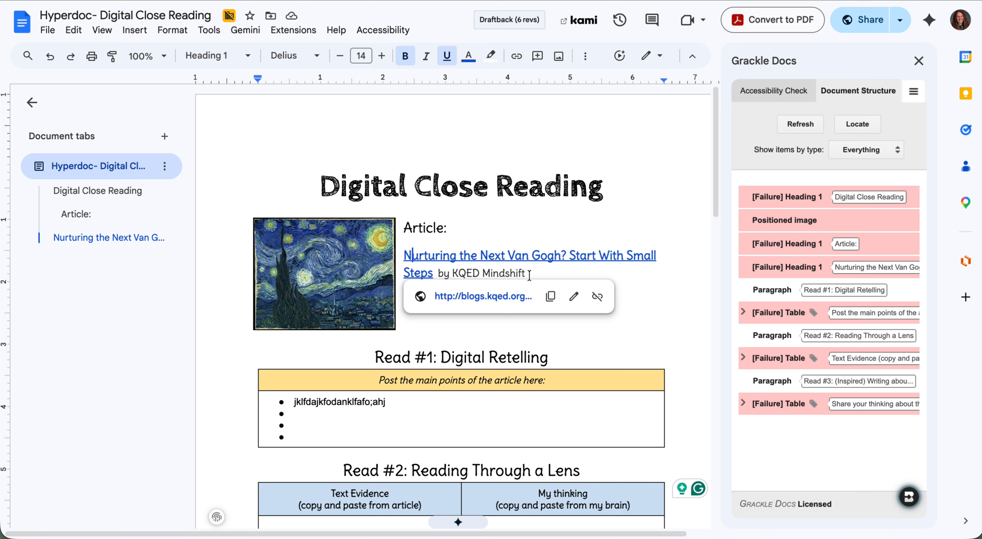
triple_click(401, 255)
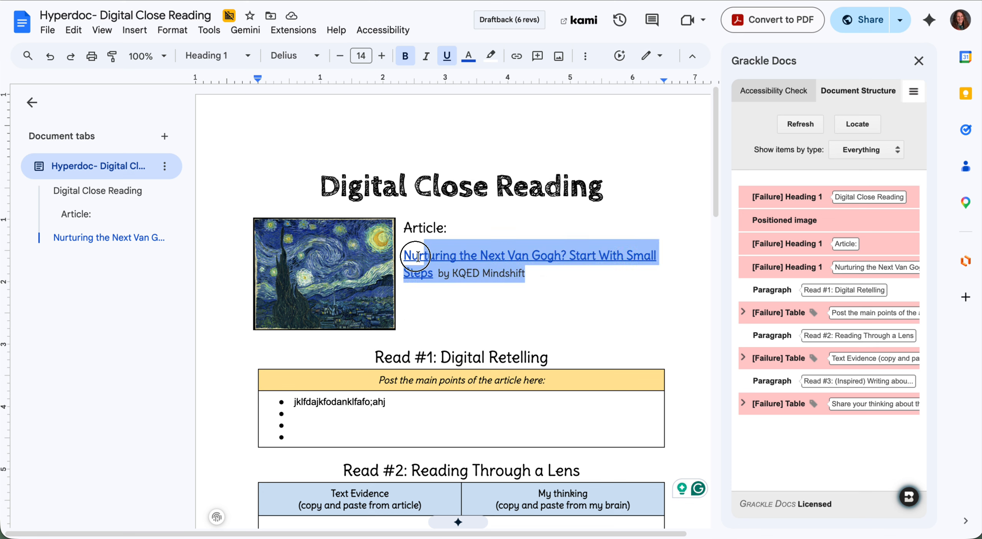
click(247, 55)
mouse_move(261, 300)
mouse_move(211, 104)
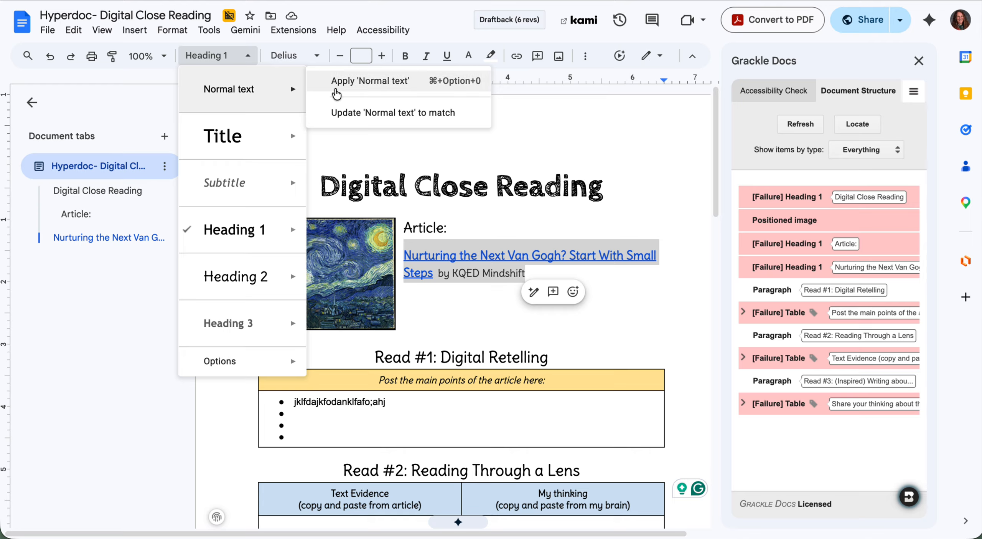
click(353, 121)
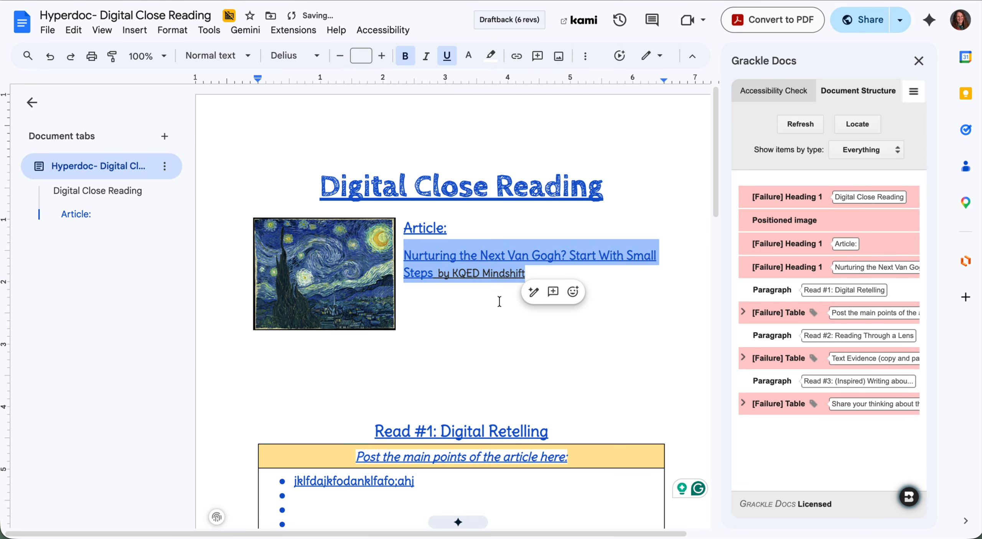
Step: Delete the blank lines above the "Read #1: Digital Retelling" heading
click(503, 402)
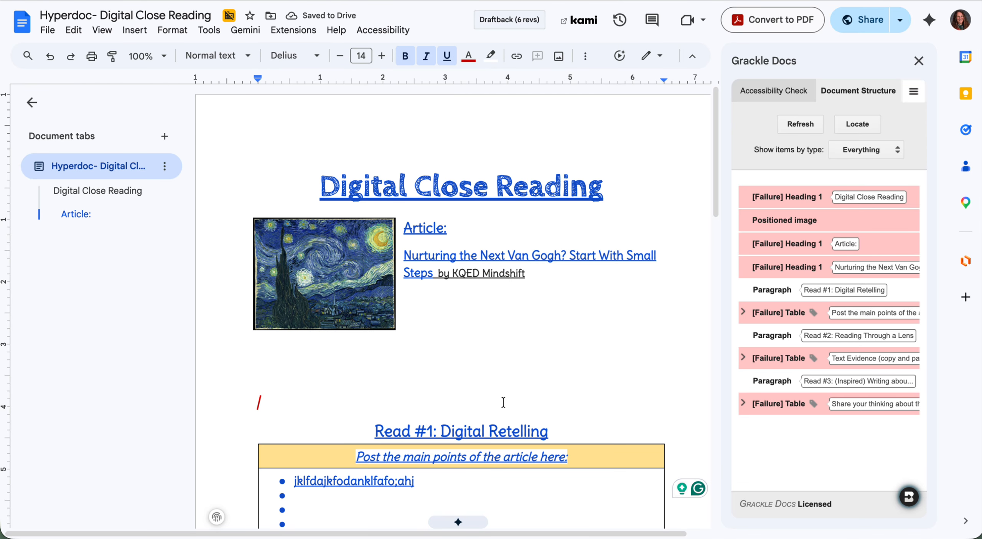
key(BackSpace)
key(BackSpace)
key(BackSpace)
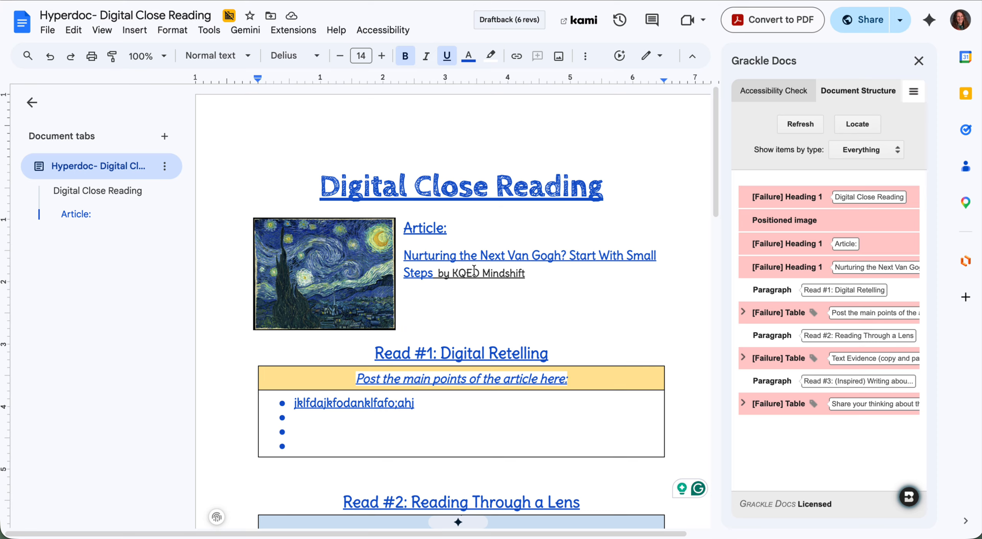
Step: Undo the blank-line deletion and the Normal text style update
drag(528, 272, 459, 264)
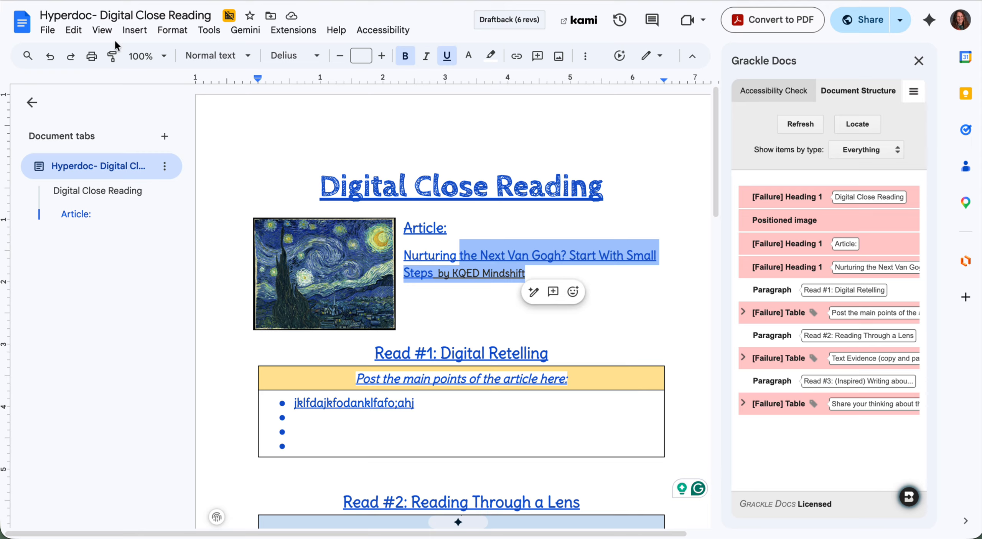
click(49, 57)
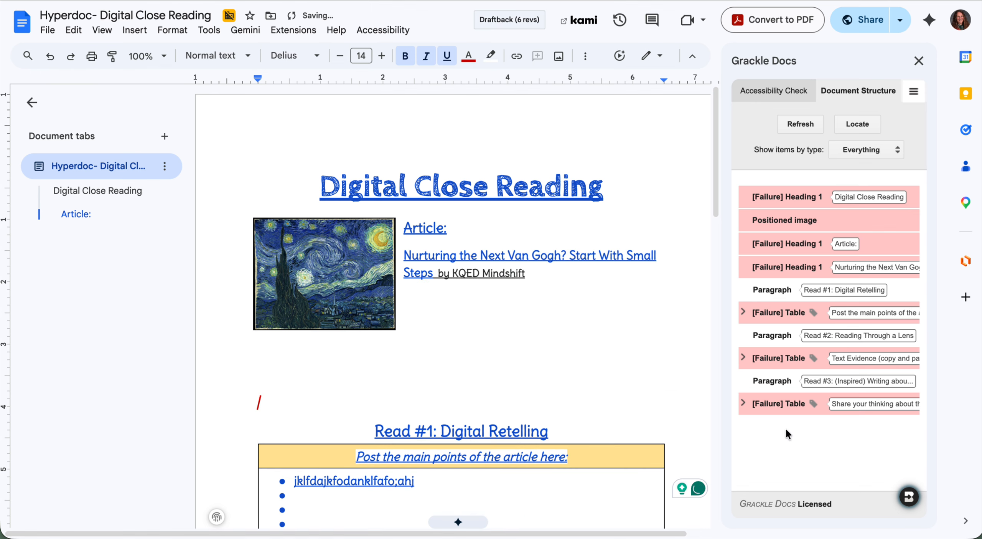
click(49, 57)
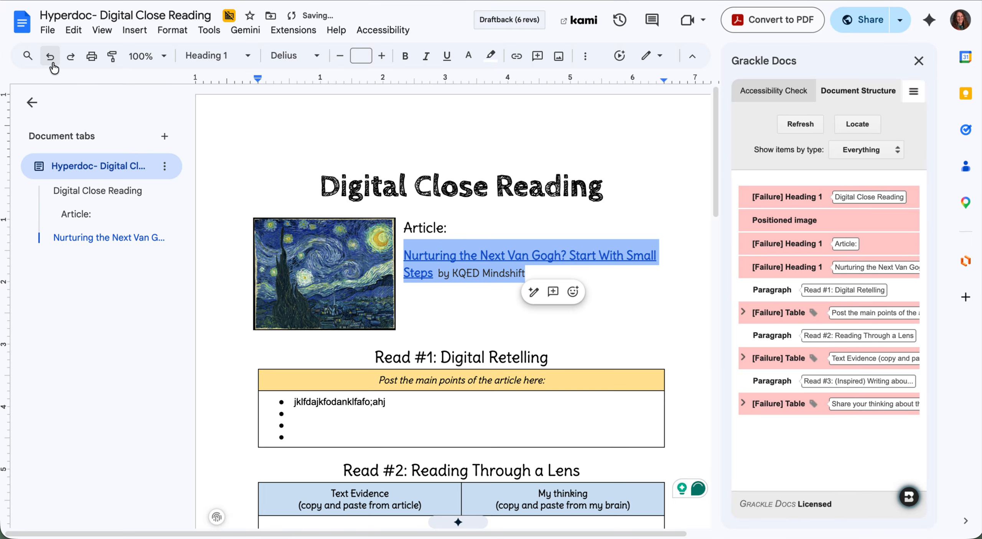
Step: Apply the Normal text style to the whole article title and "by KQED Mindshift" line
click(452, 260)
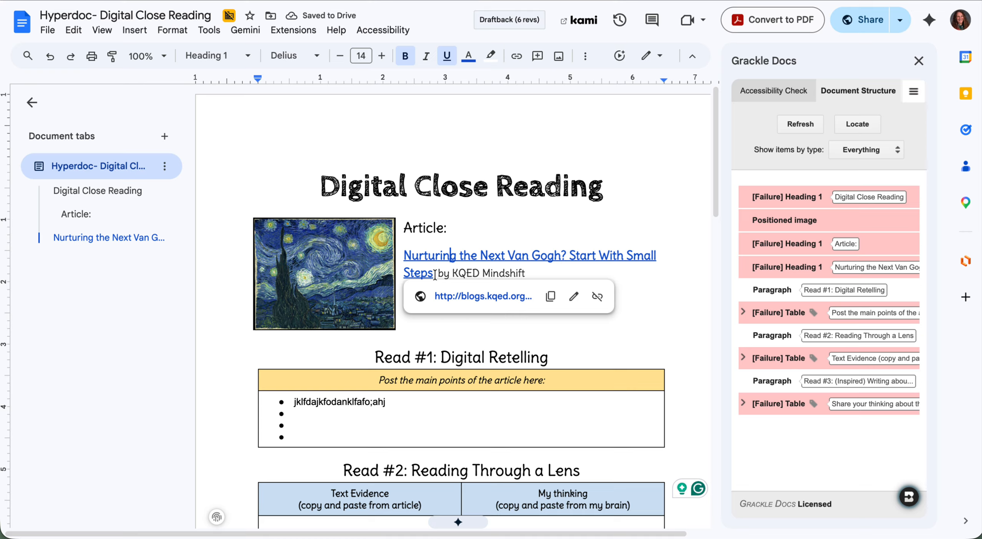
drag(533, 273, 393, 244)
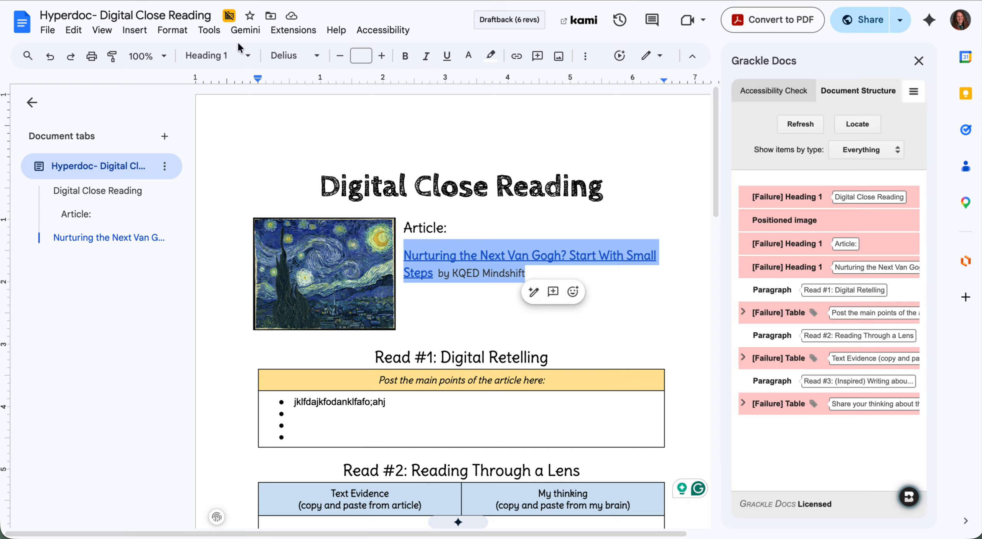
click(246, 55)
mouse_move(265, 90)
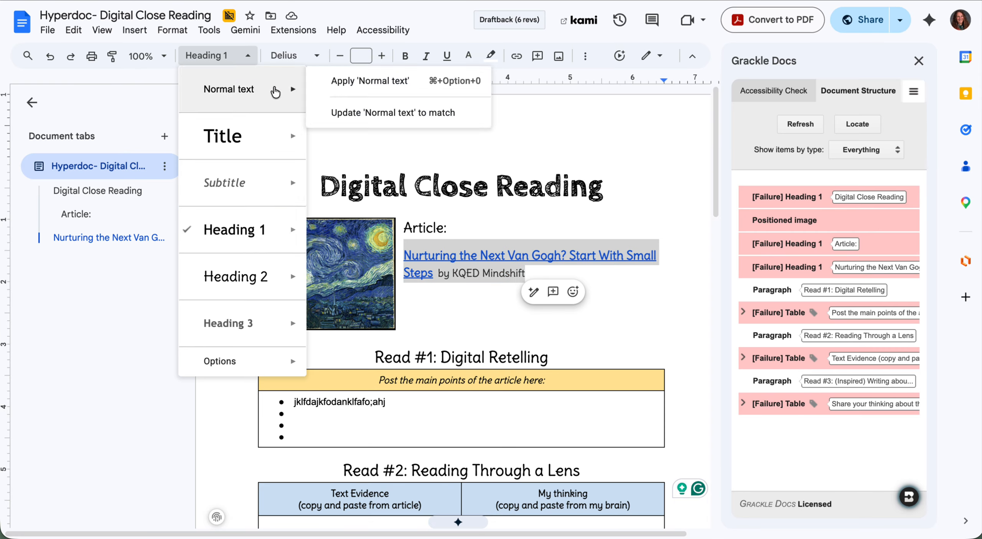
click(326, 83)
click(542, 302)
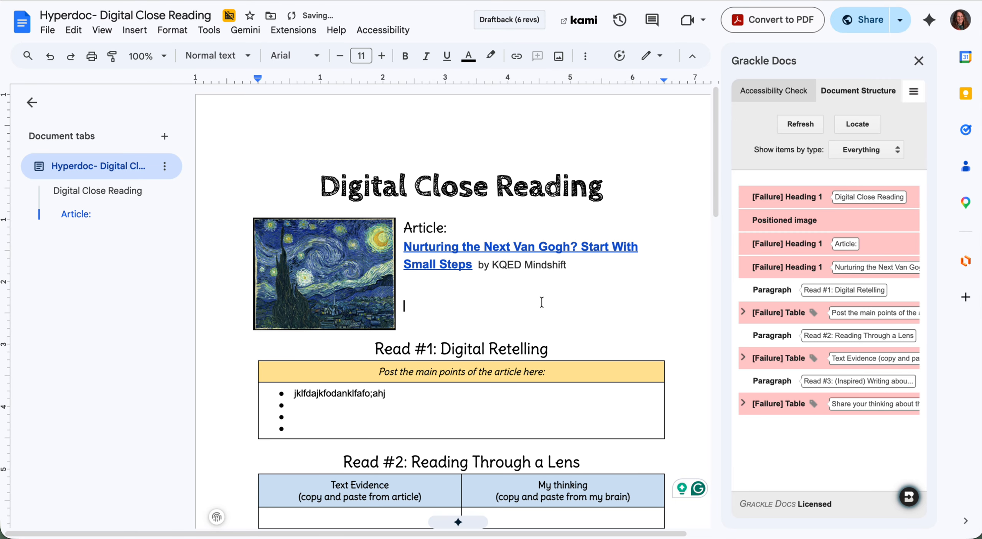
Step: Make the linked article title "Nurturing the Next Van Gogh? Start With Small Steps" bold and set its font to Delius
drag(475, 265, 403, 242)
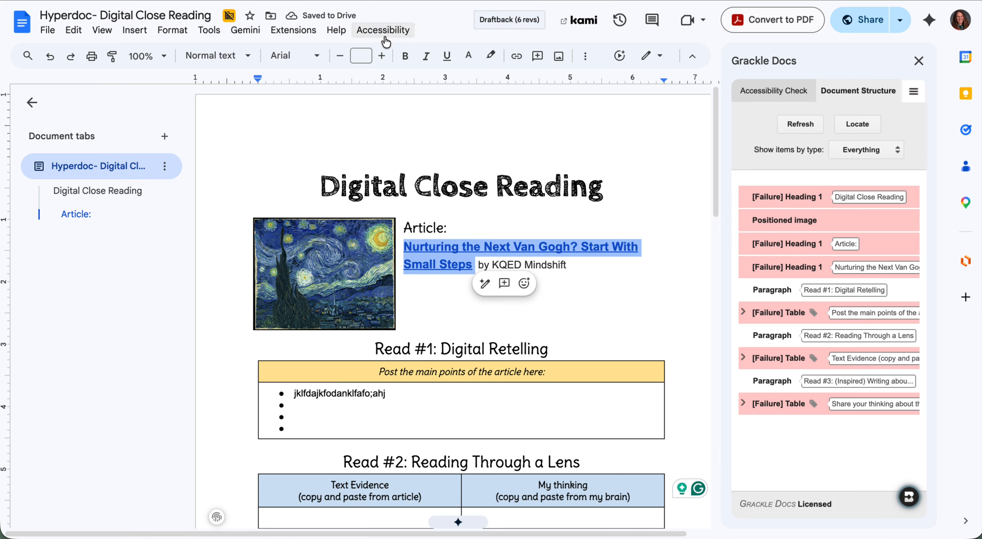
click(404, 56)
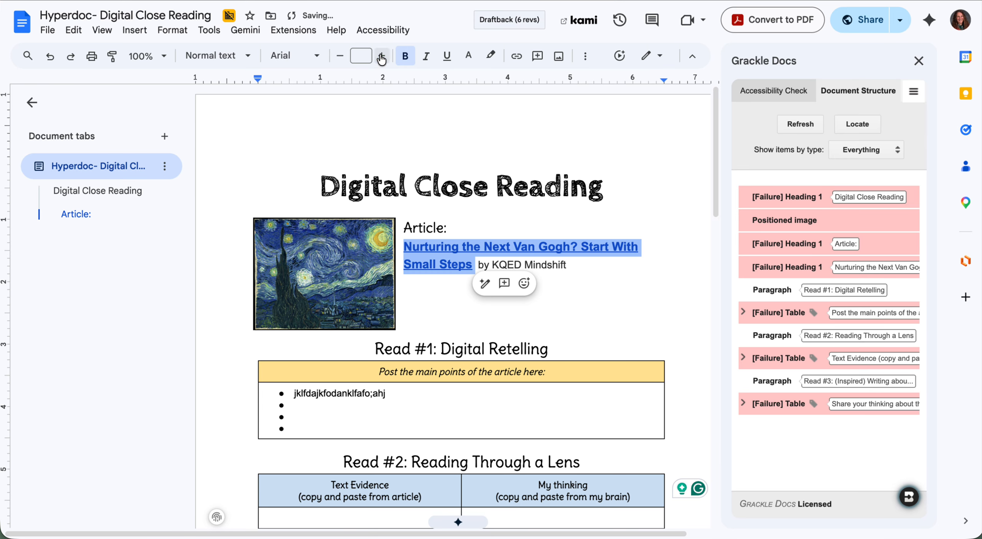
click(359, 57)
click(307, 59)
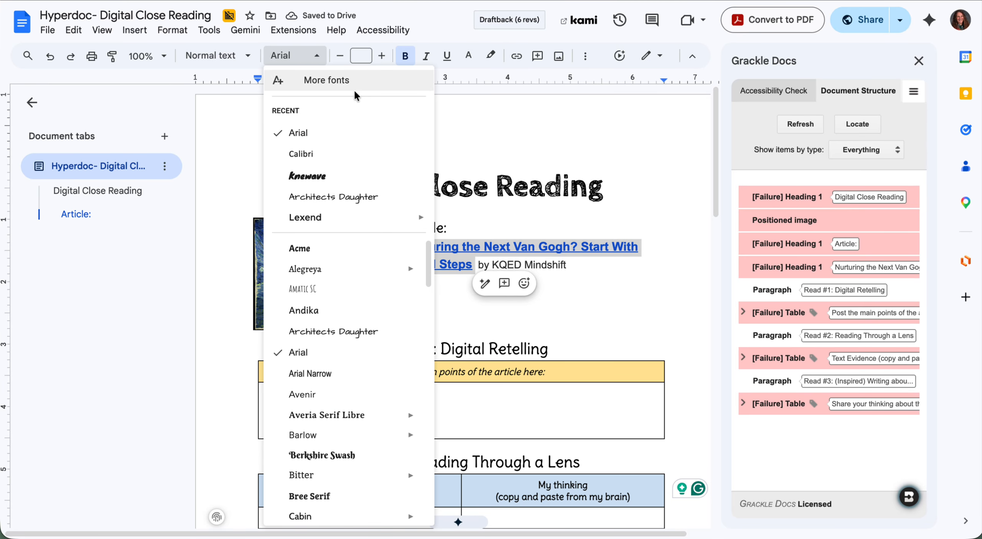
scroll(328, 318, down, 5)
scroll(327, 318, down, 8)
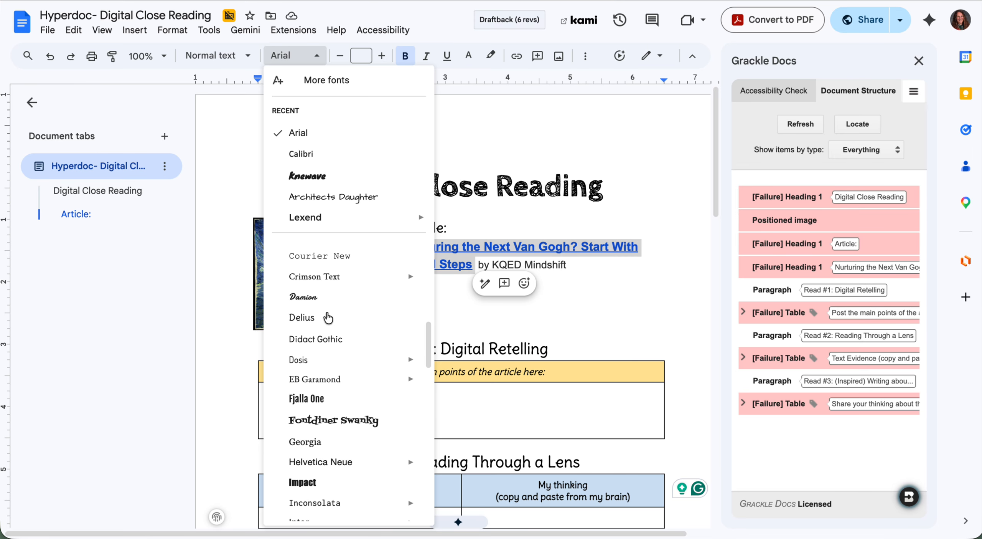
scroll(327, 318, up, 6)
right_click(326, 312)
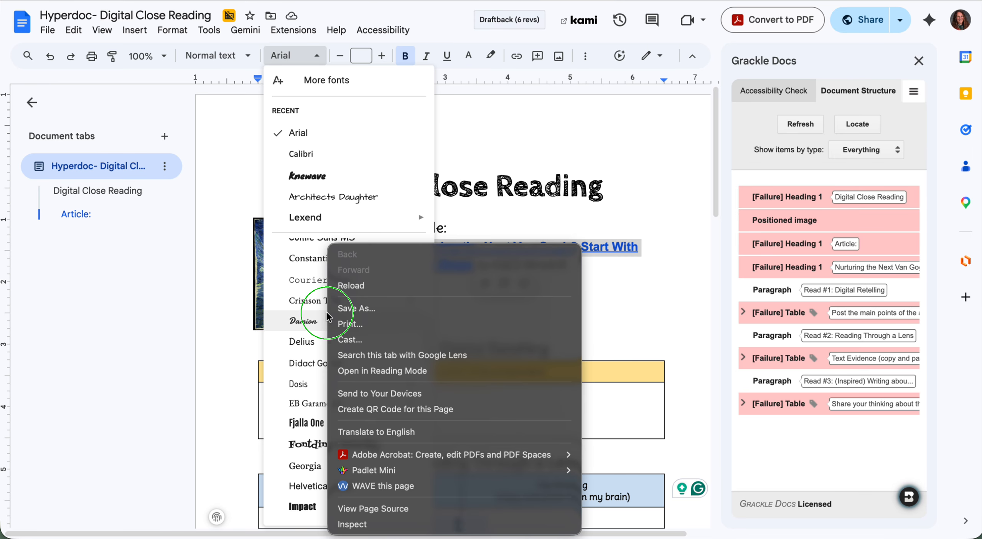
click(313, 328)
click(303, 341)
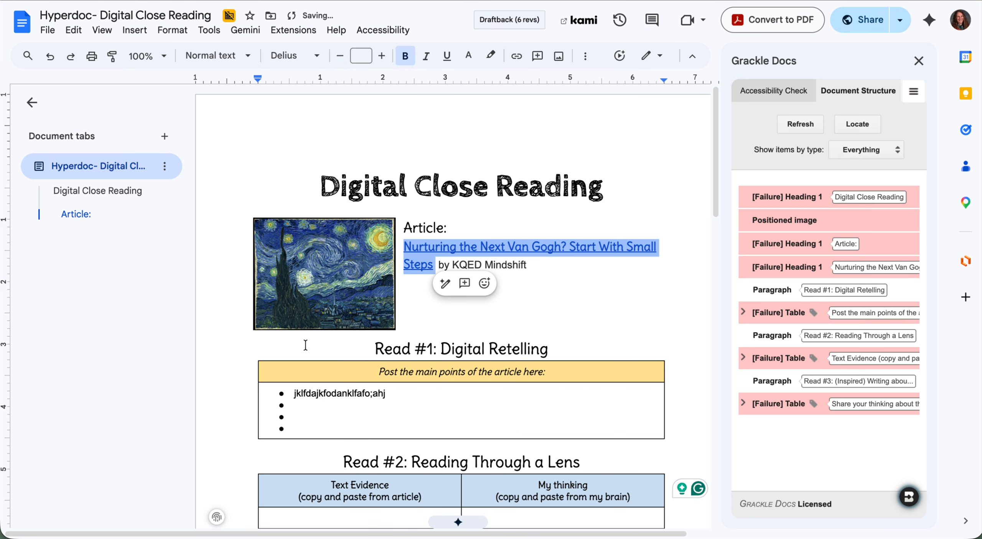
Step: Set the font of the "by KQED Mindshift" text after the linked article title to Delius
click(517, 287)
drag(544, 264, 436, 264)
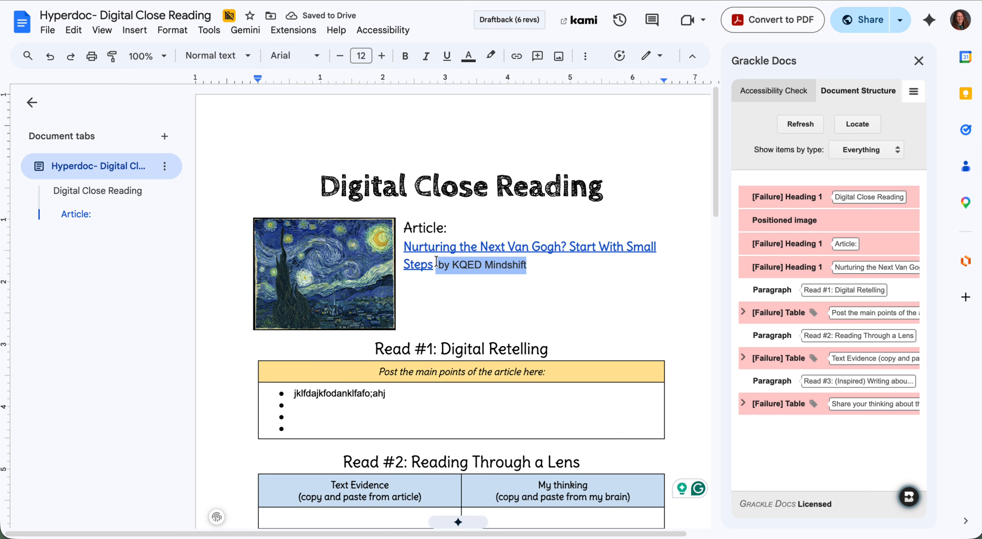
click(247, 57)
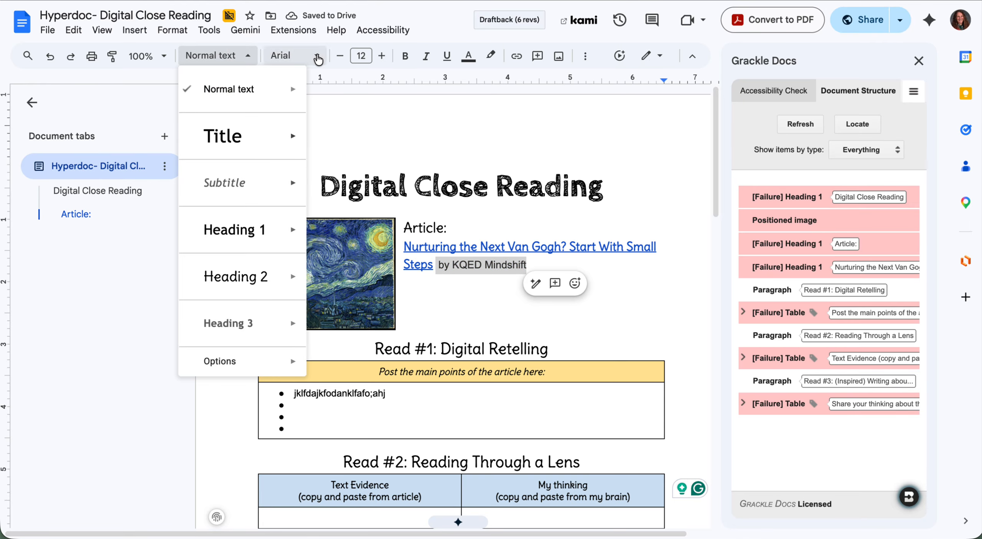
click(312, 57)
click(302, 133)
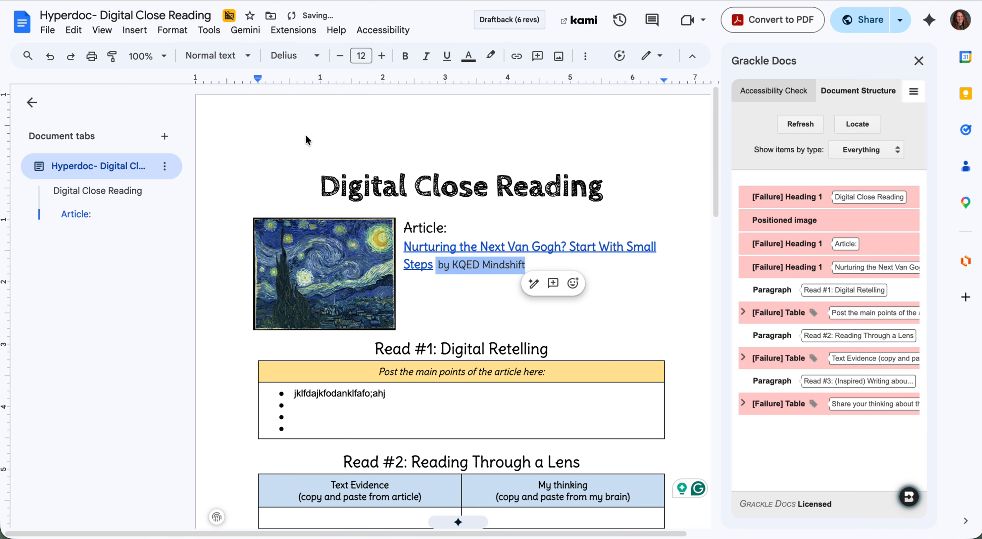
click(511, 324)
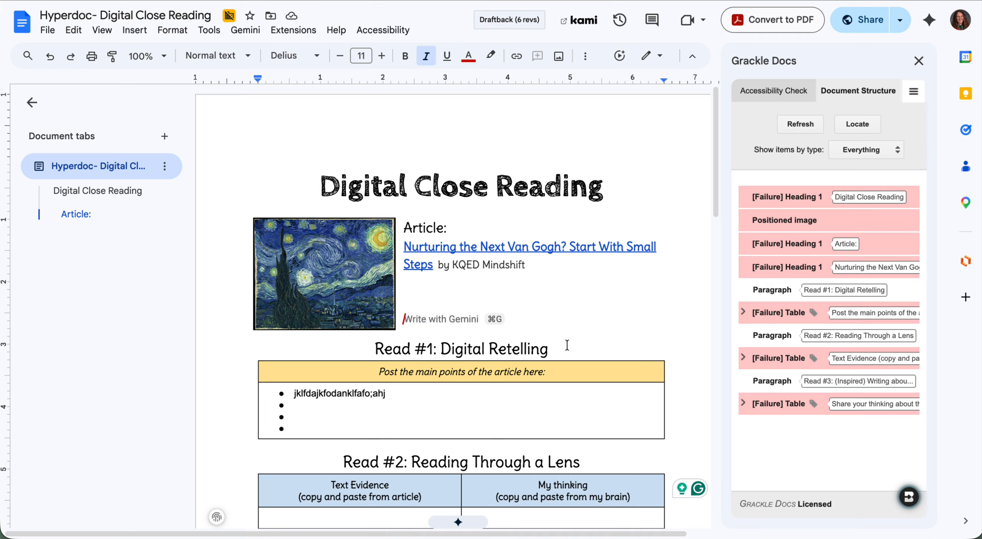
Step: Apply the Heading 2 style to the "Read #1: Digital Retelling" line
drag(562, 350, 367, 348)
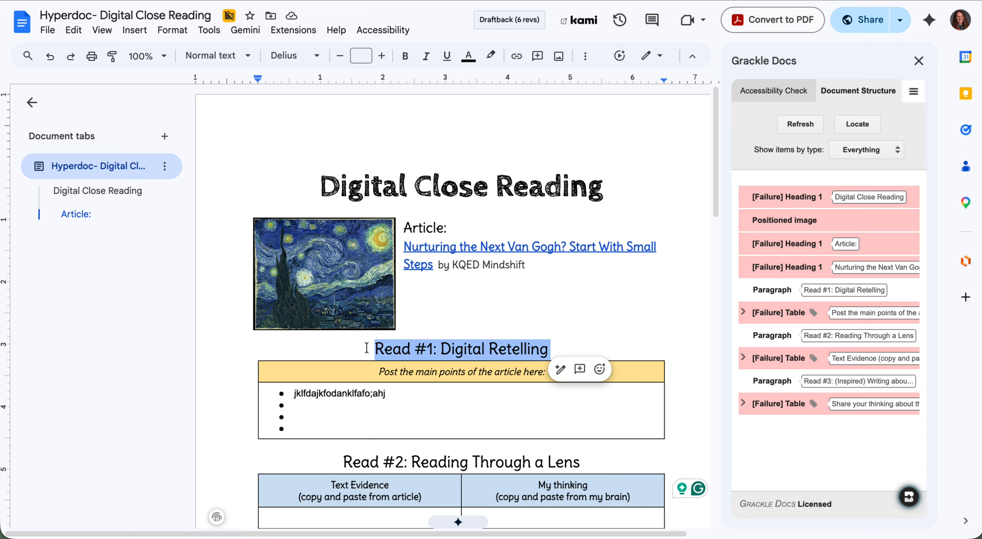
click(248, 56)
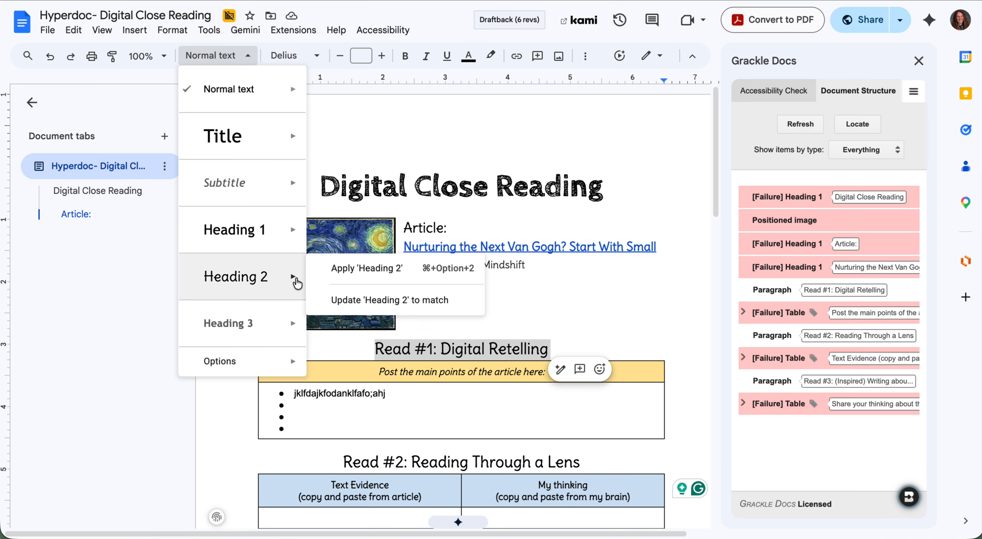
mouse_move(290, 276)
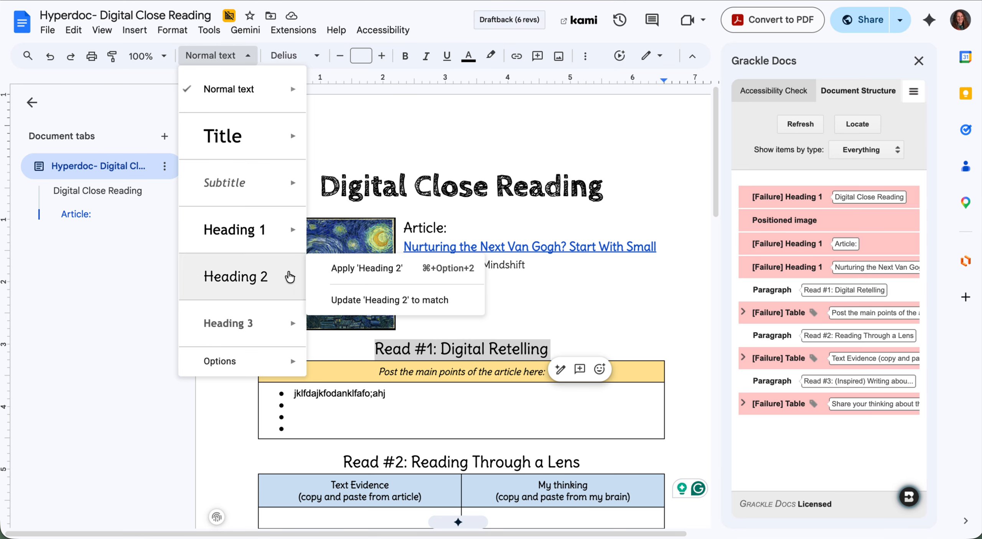
click(334, 277)
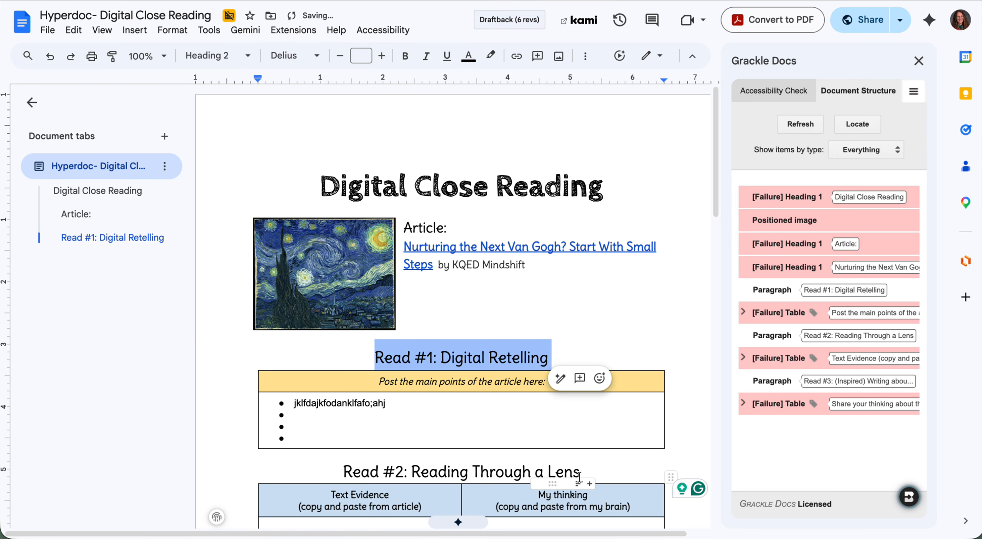
Step: Apply the Heading 2 style to the "Read #2: Reading Through a Lens" line
drag(579, 475, 324, 466)
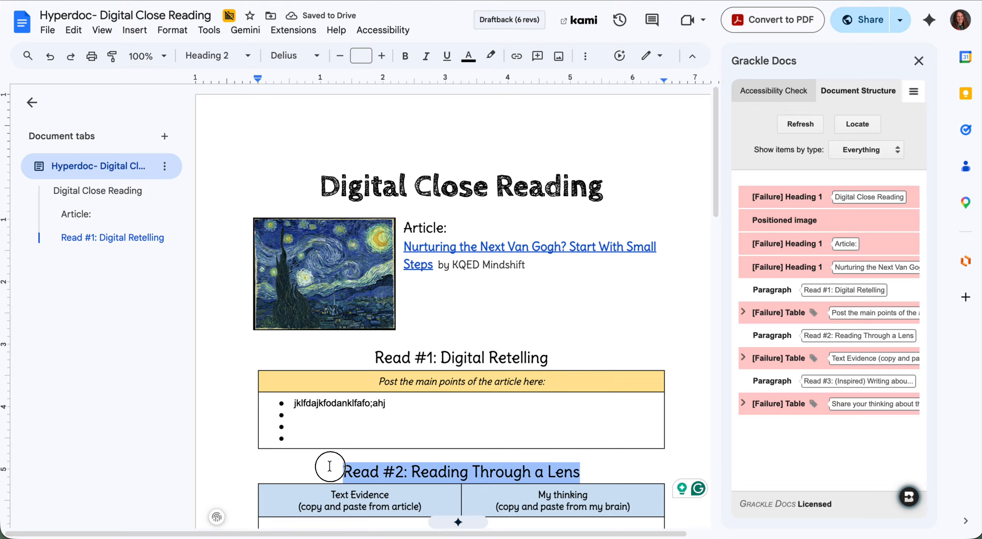
click(237, 60)
mouse_move(246, 145)
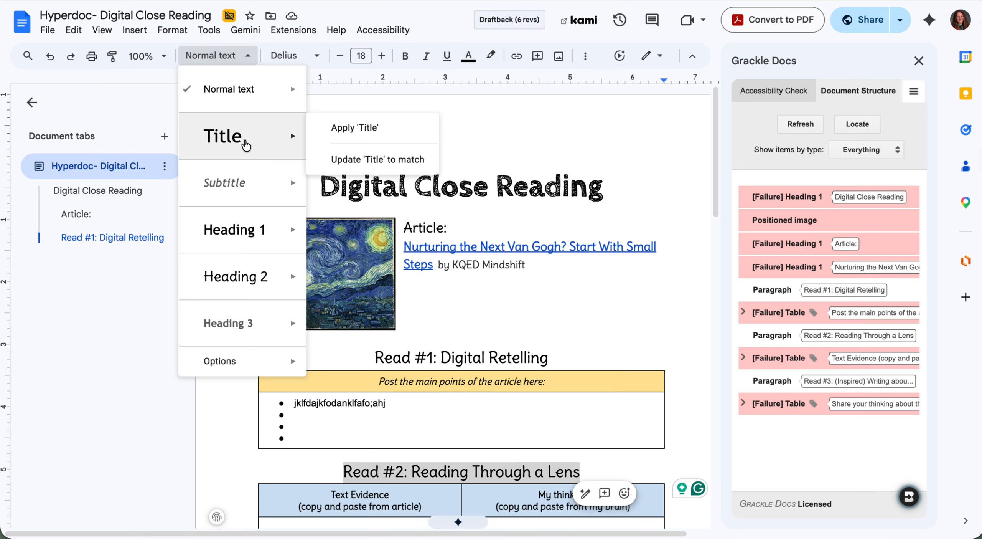
mouse_move(263, 277)
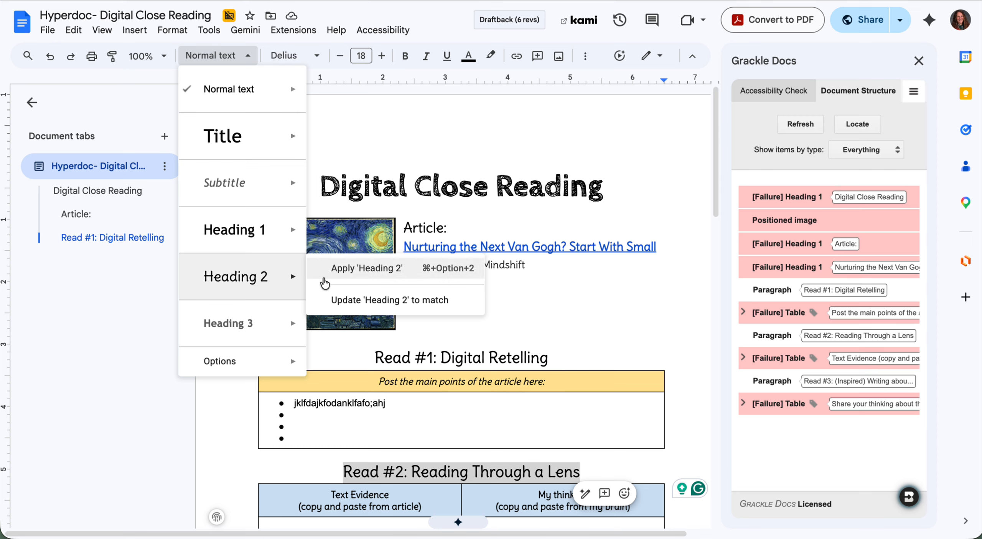
click(340, 270)
Step: Apply the Heading 2 style to the "Read #3: (Inspired) Writing about Reading" line
scroll(508, 387, down, 10)
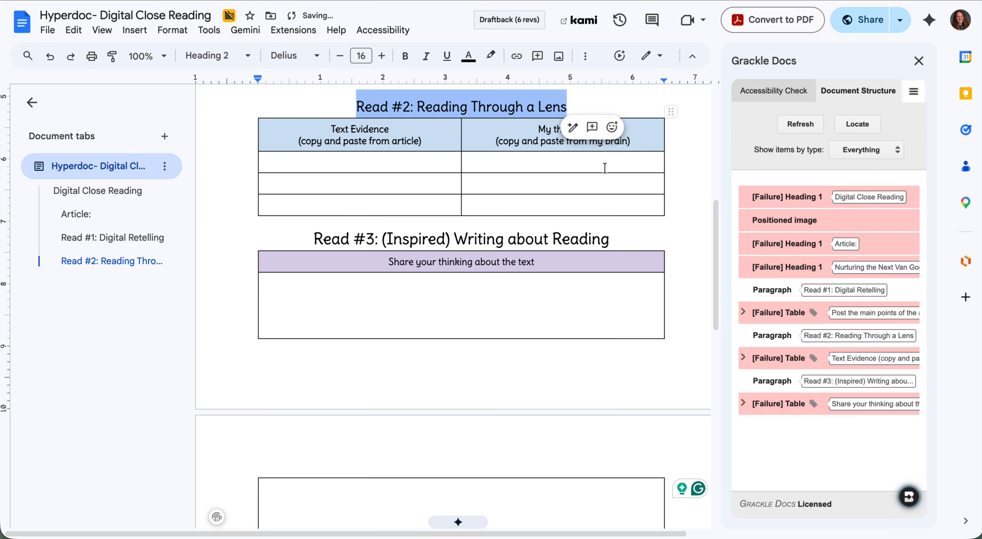
drag(610, 238, 299, 241)
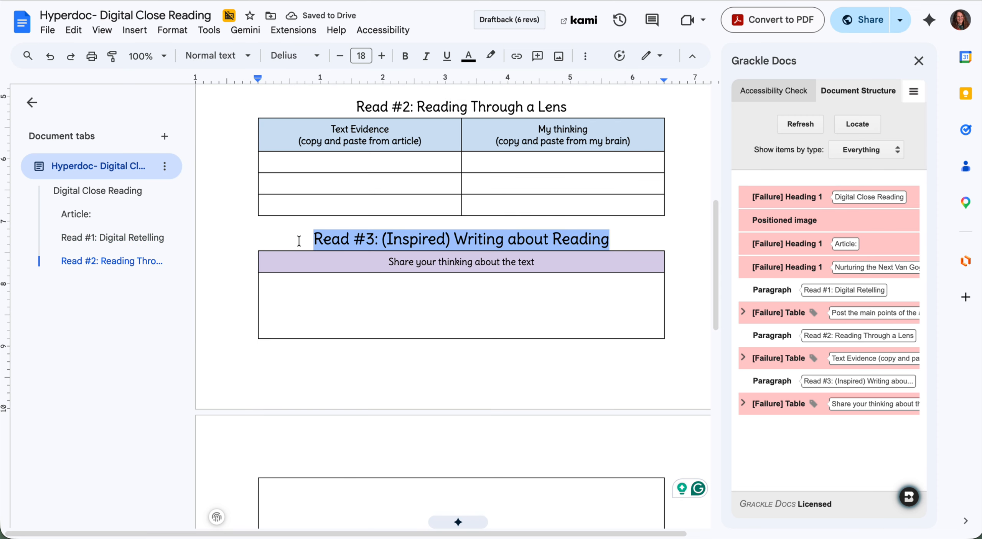
click(247, 56)
mouse_move(268, 212)
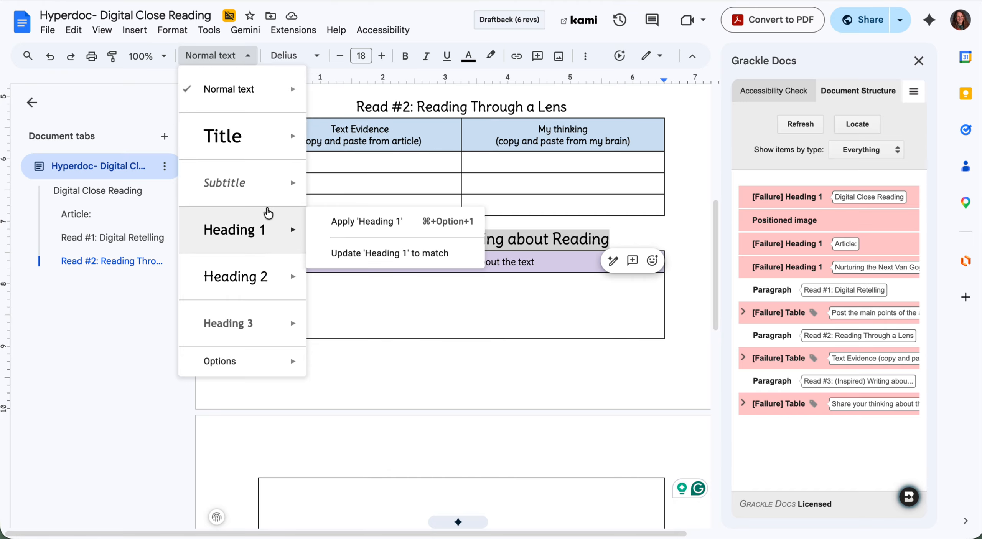
mouse_move(277, 274)
click(370, 276)
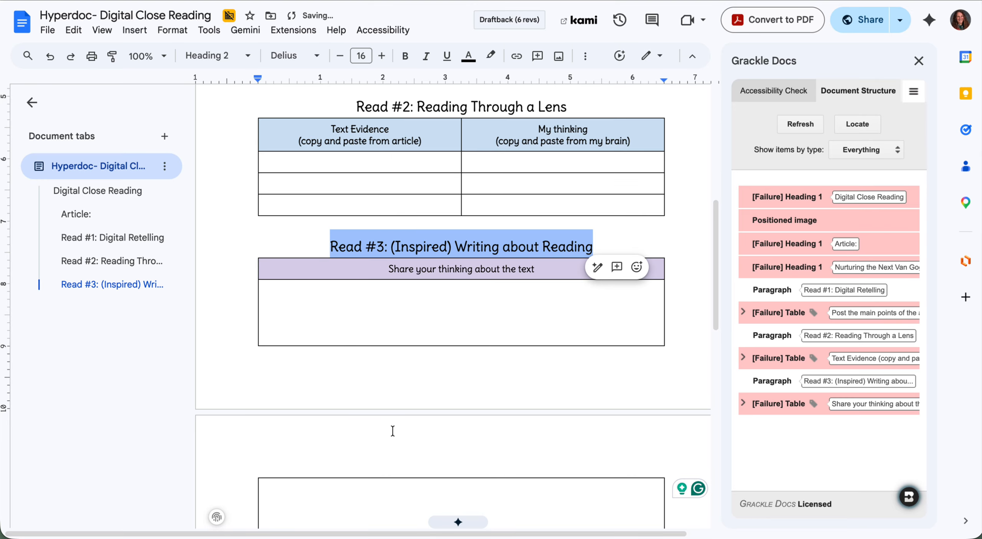
Step: Re-run the Grackle Docs accessibility check on the revised document
scroll(406, 347, up, 8)
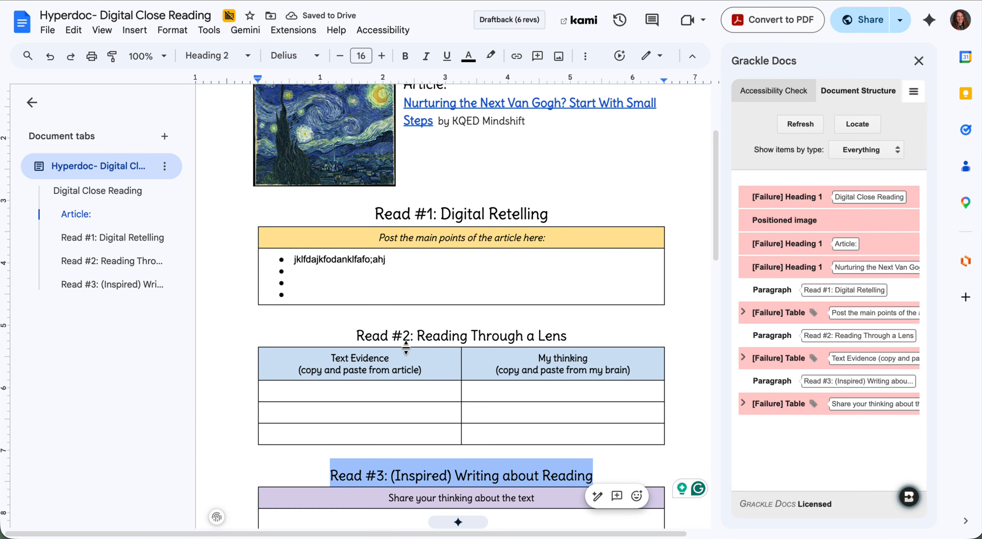
scroll(405, 347, up, 2)
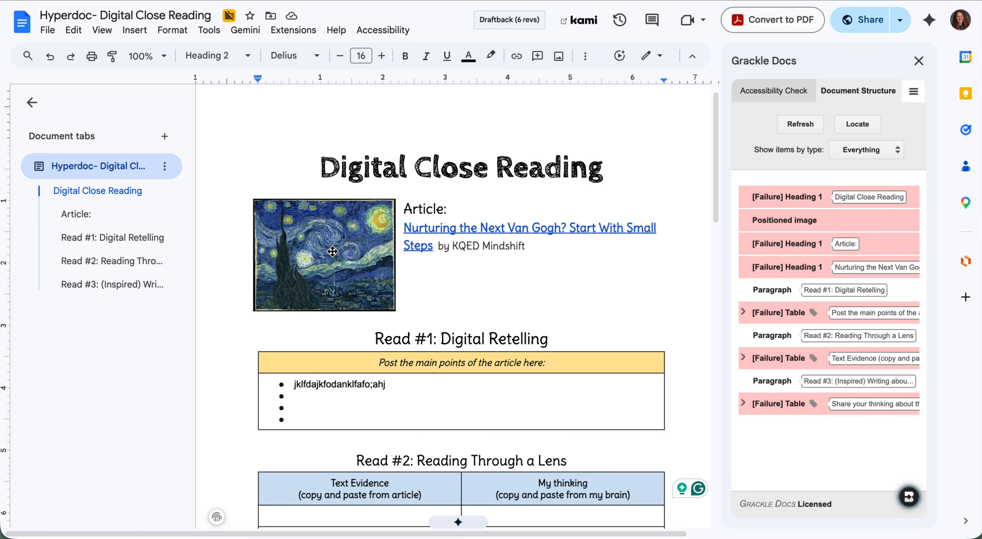
click(789, 101)
click(793, 122)
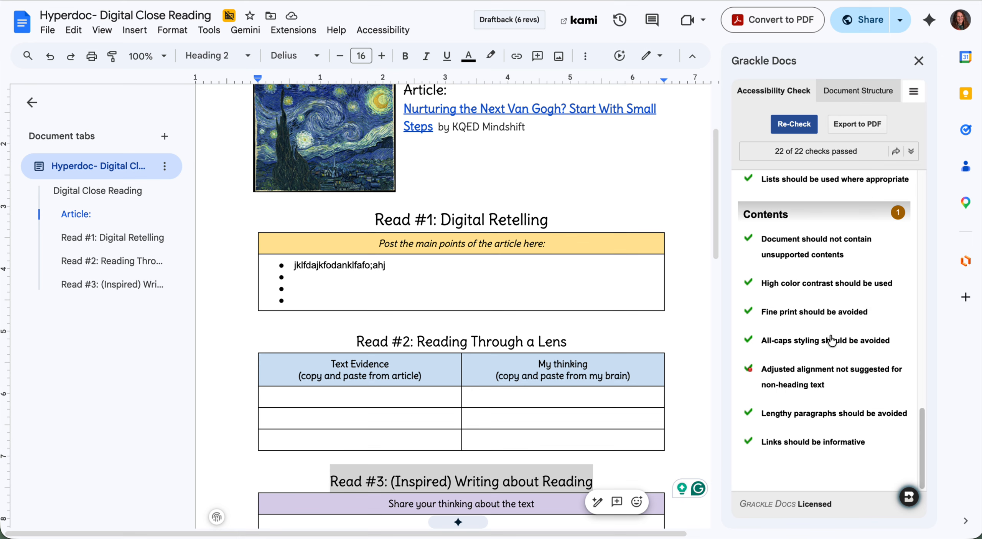
Step: Review the accessibility check results for contents, landmarks, tables, headings, images and document, and examine the document structure listing
mouse_move(747, 373)
scroll(831, 262, up, 3)
scroll(832, 262, up, 4)
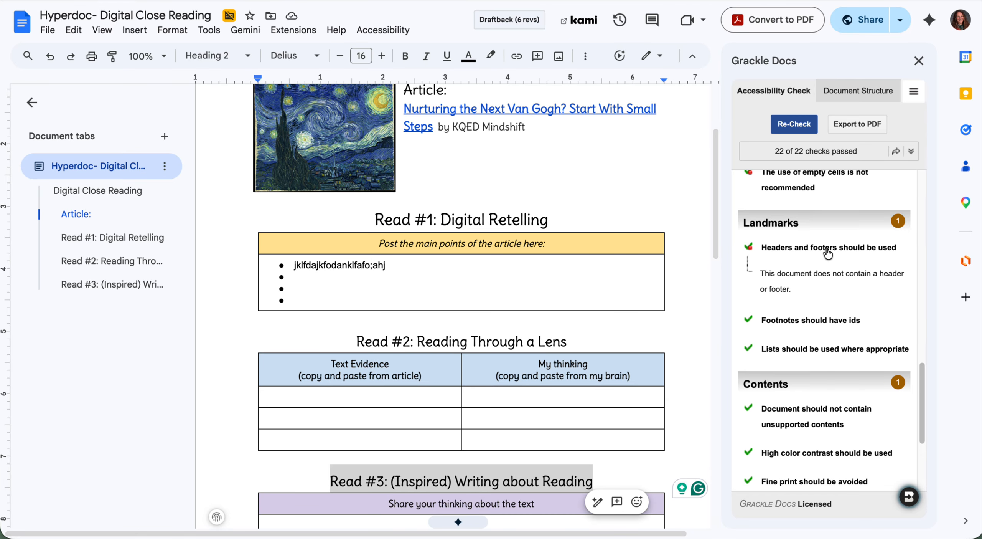
scroll(828, 253, up, 6)
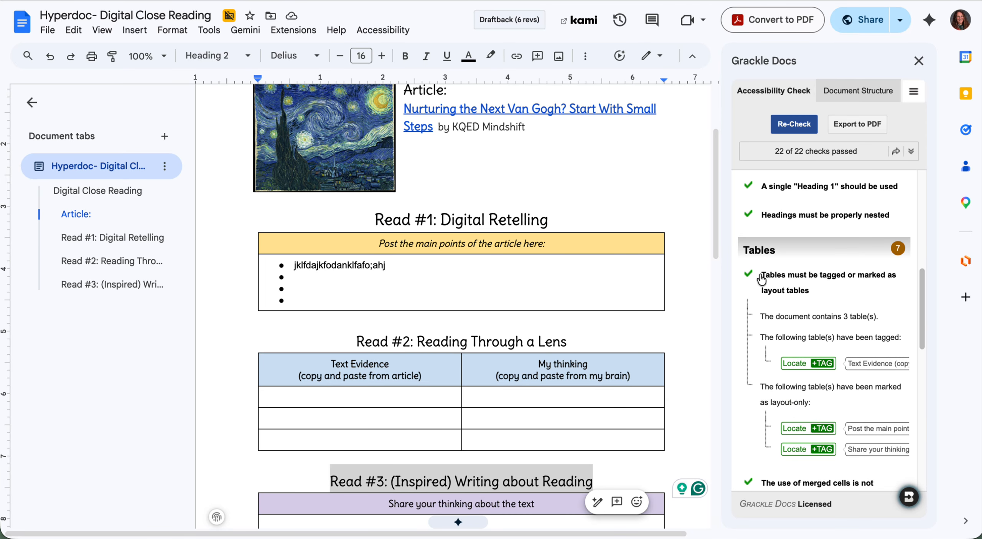
scroll(820, 260, up, 2)
scroll(820, 255, up, 5)
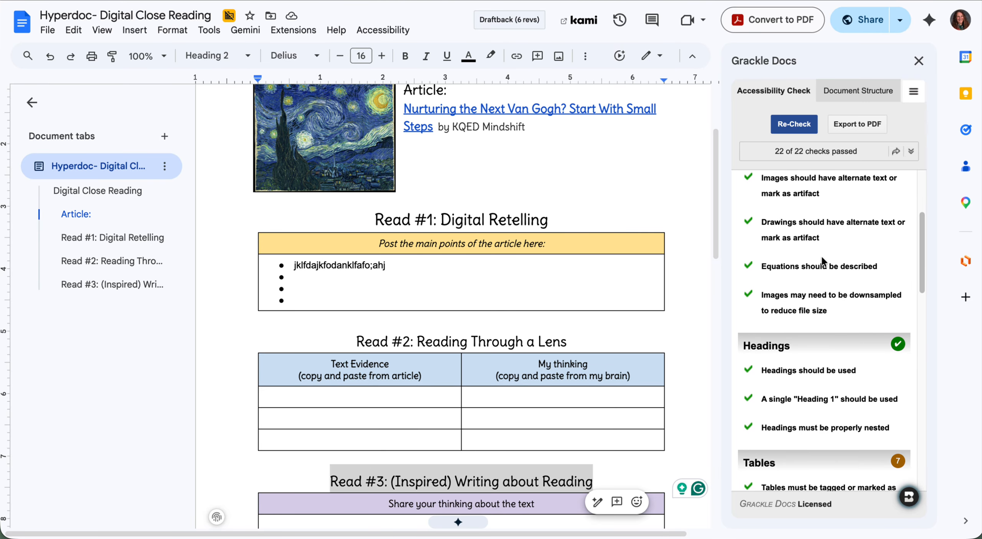
scroll(821, 255, up, 1)
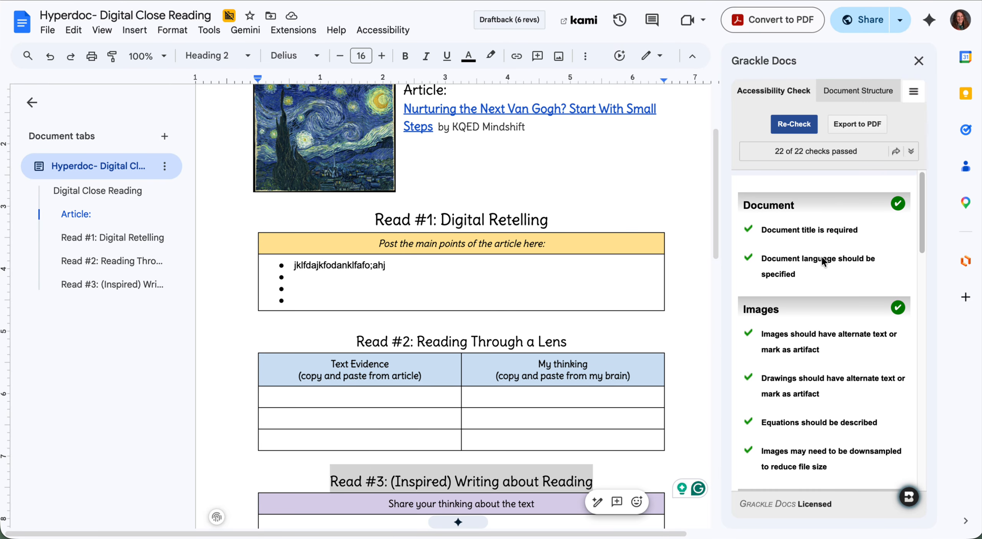
click(854, 94)
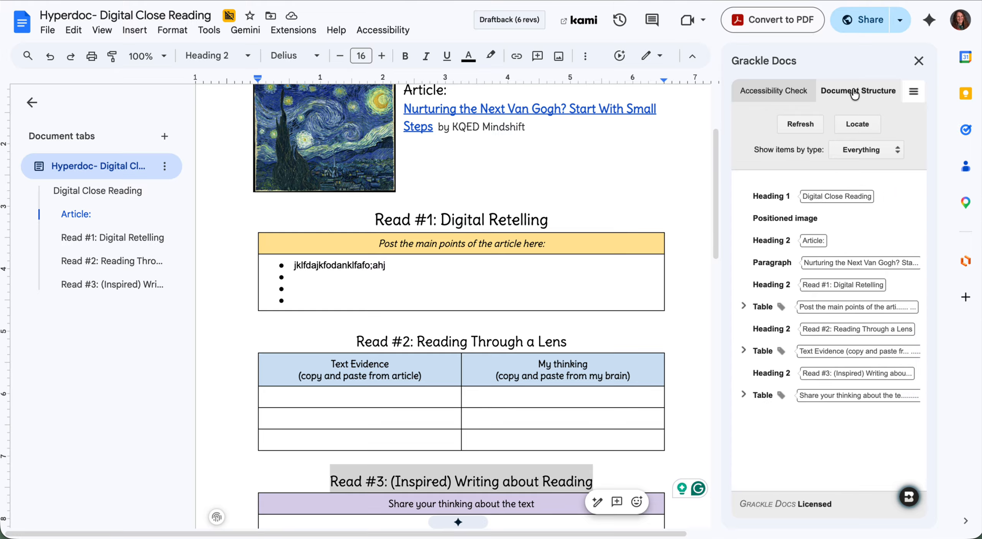